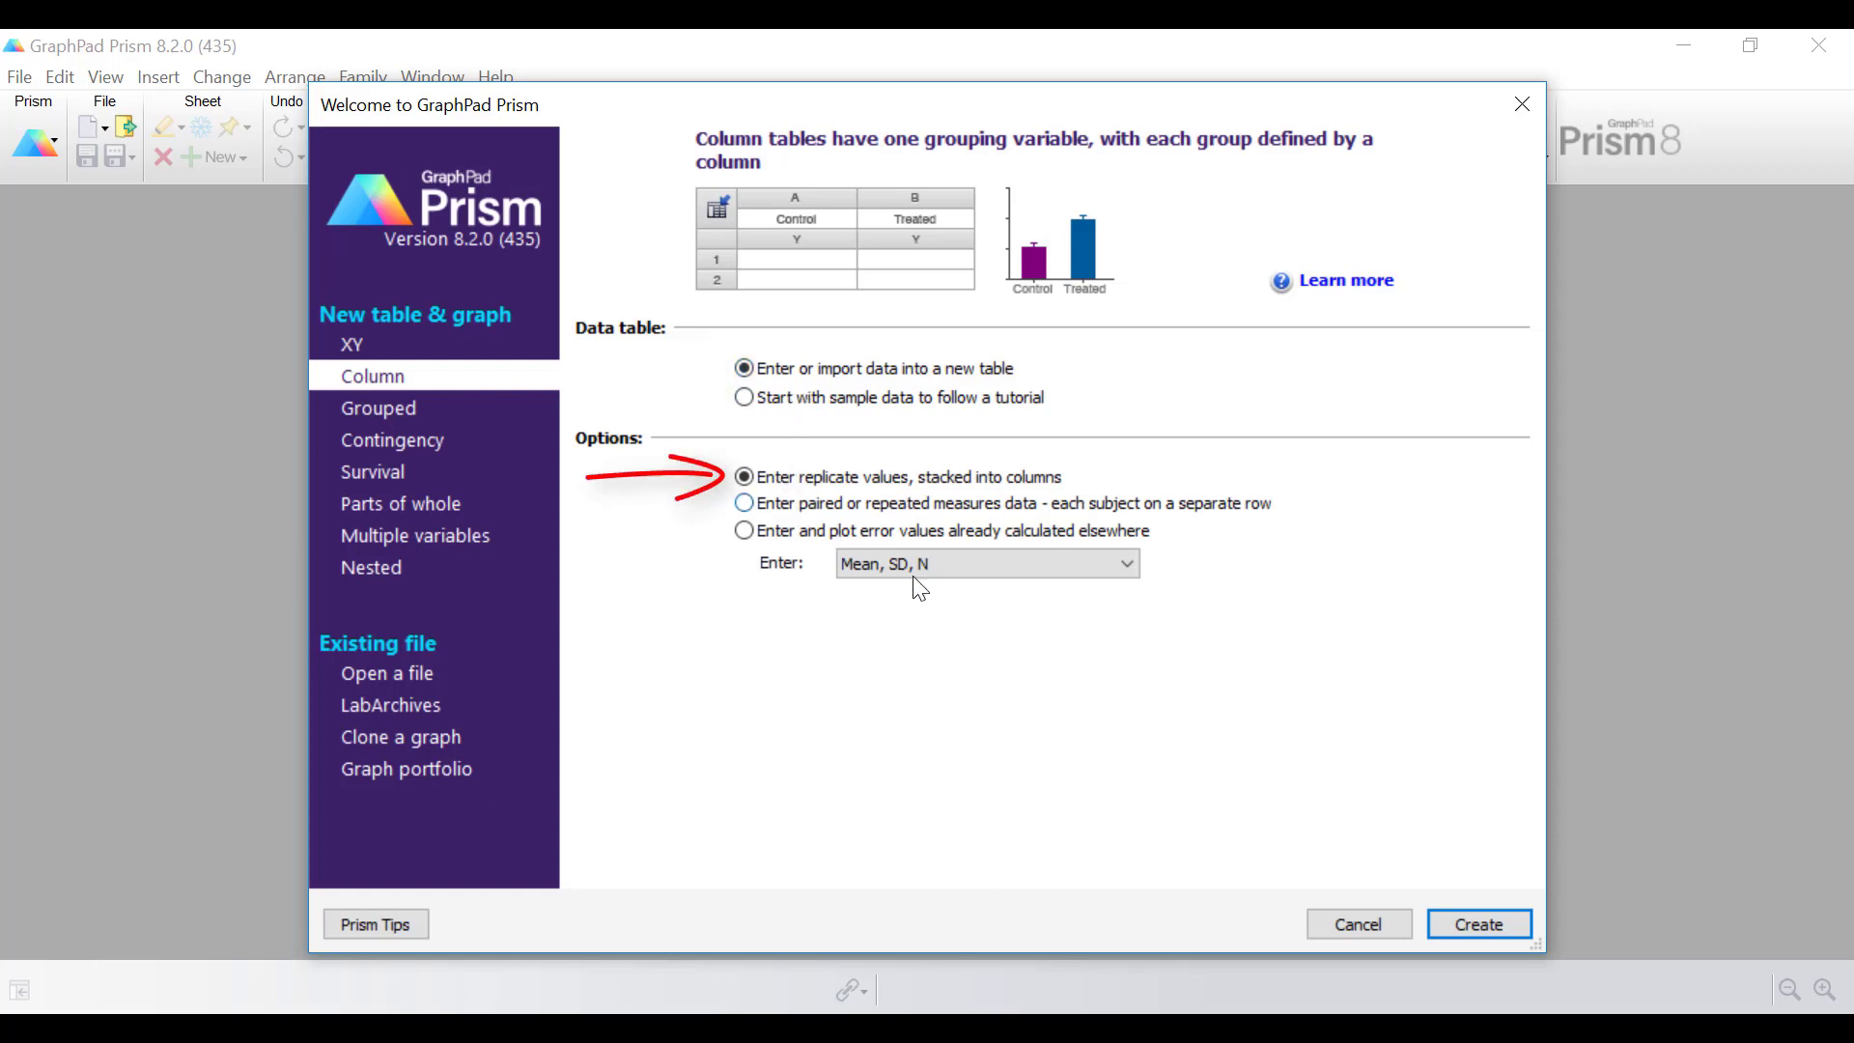
Step: Create a new Column table and paste the Group 1 and Group 2 values into its first two columns
click(1472, 915)
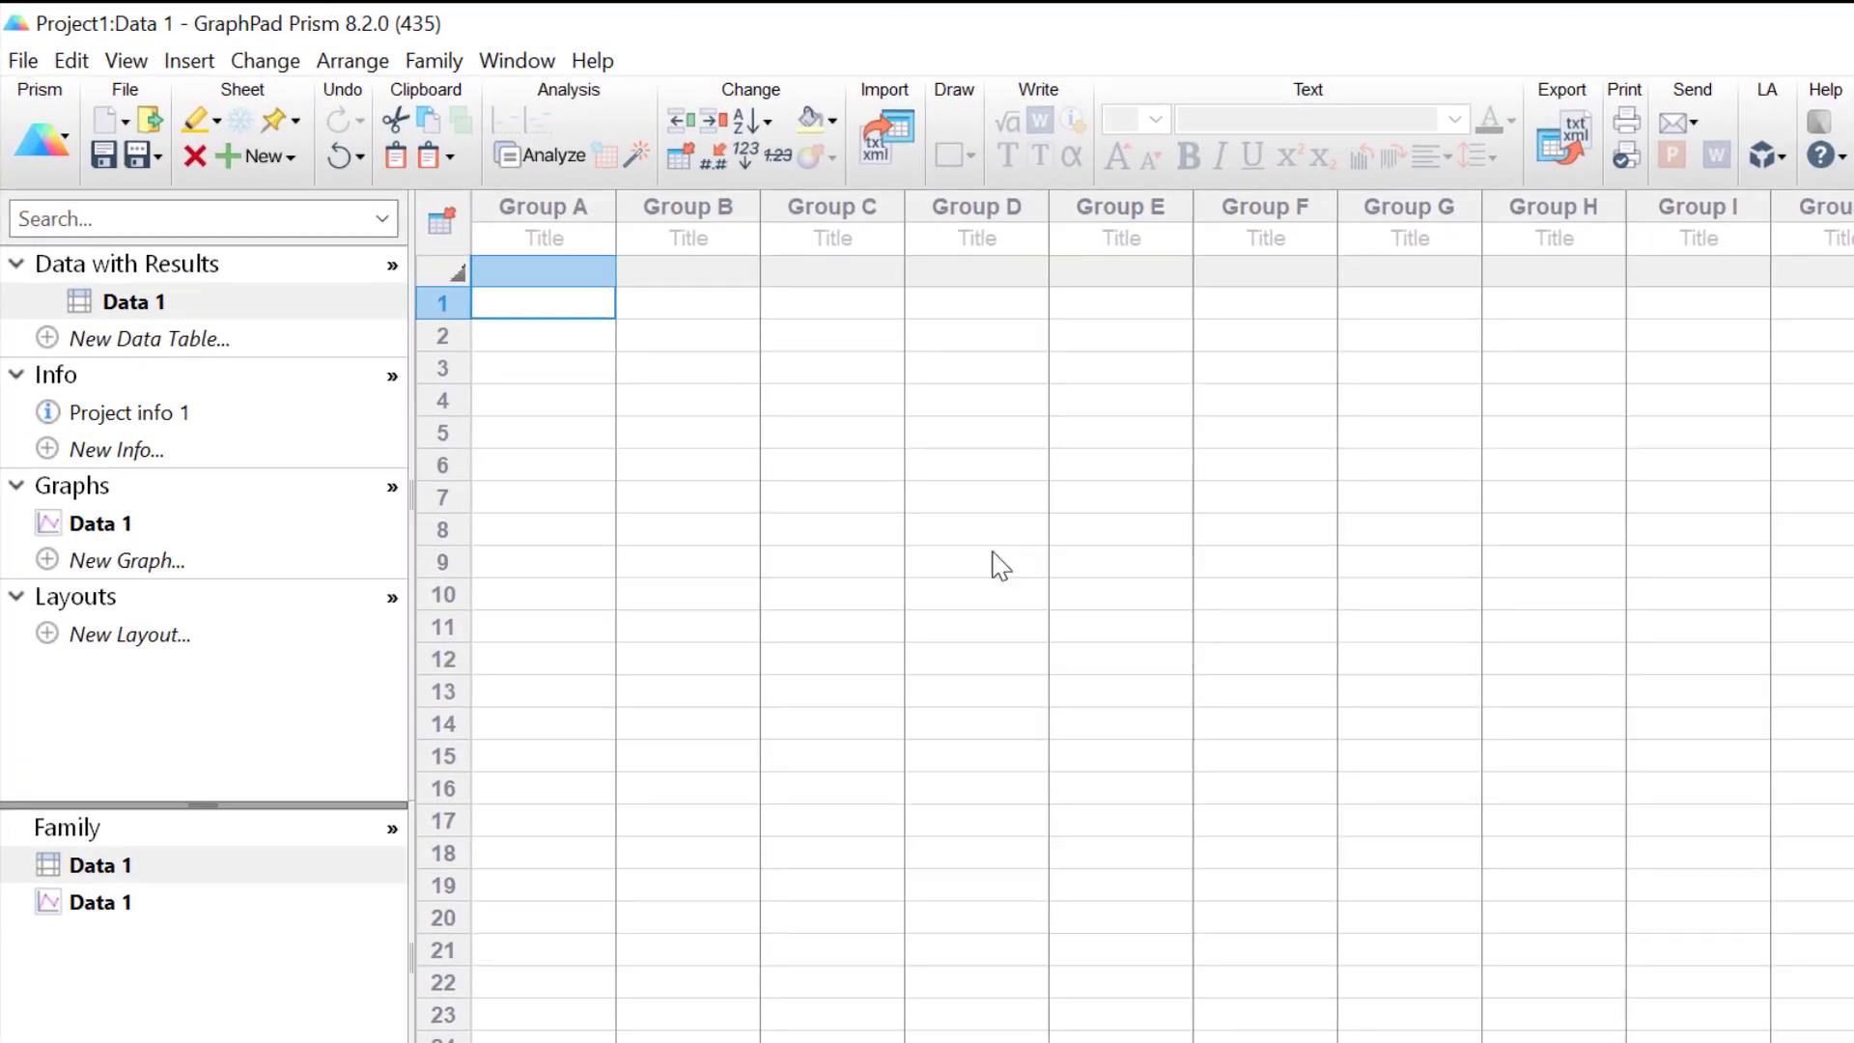
click(589, 248)
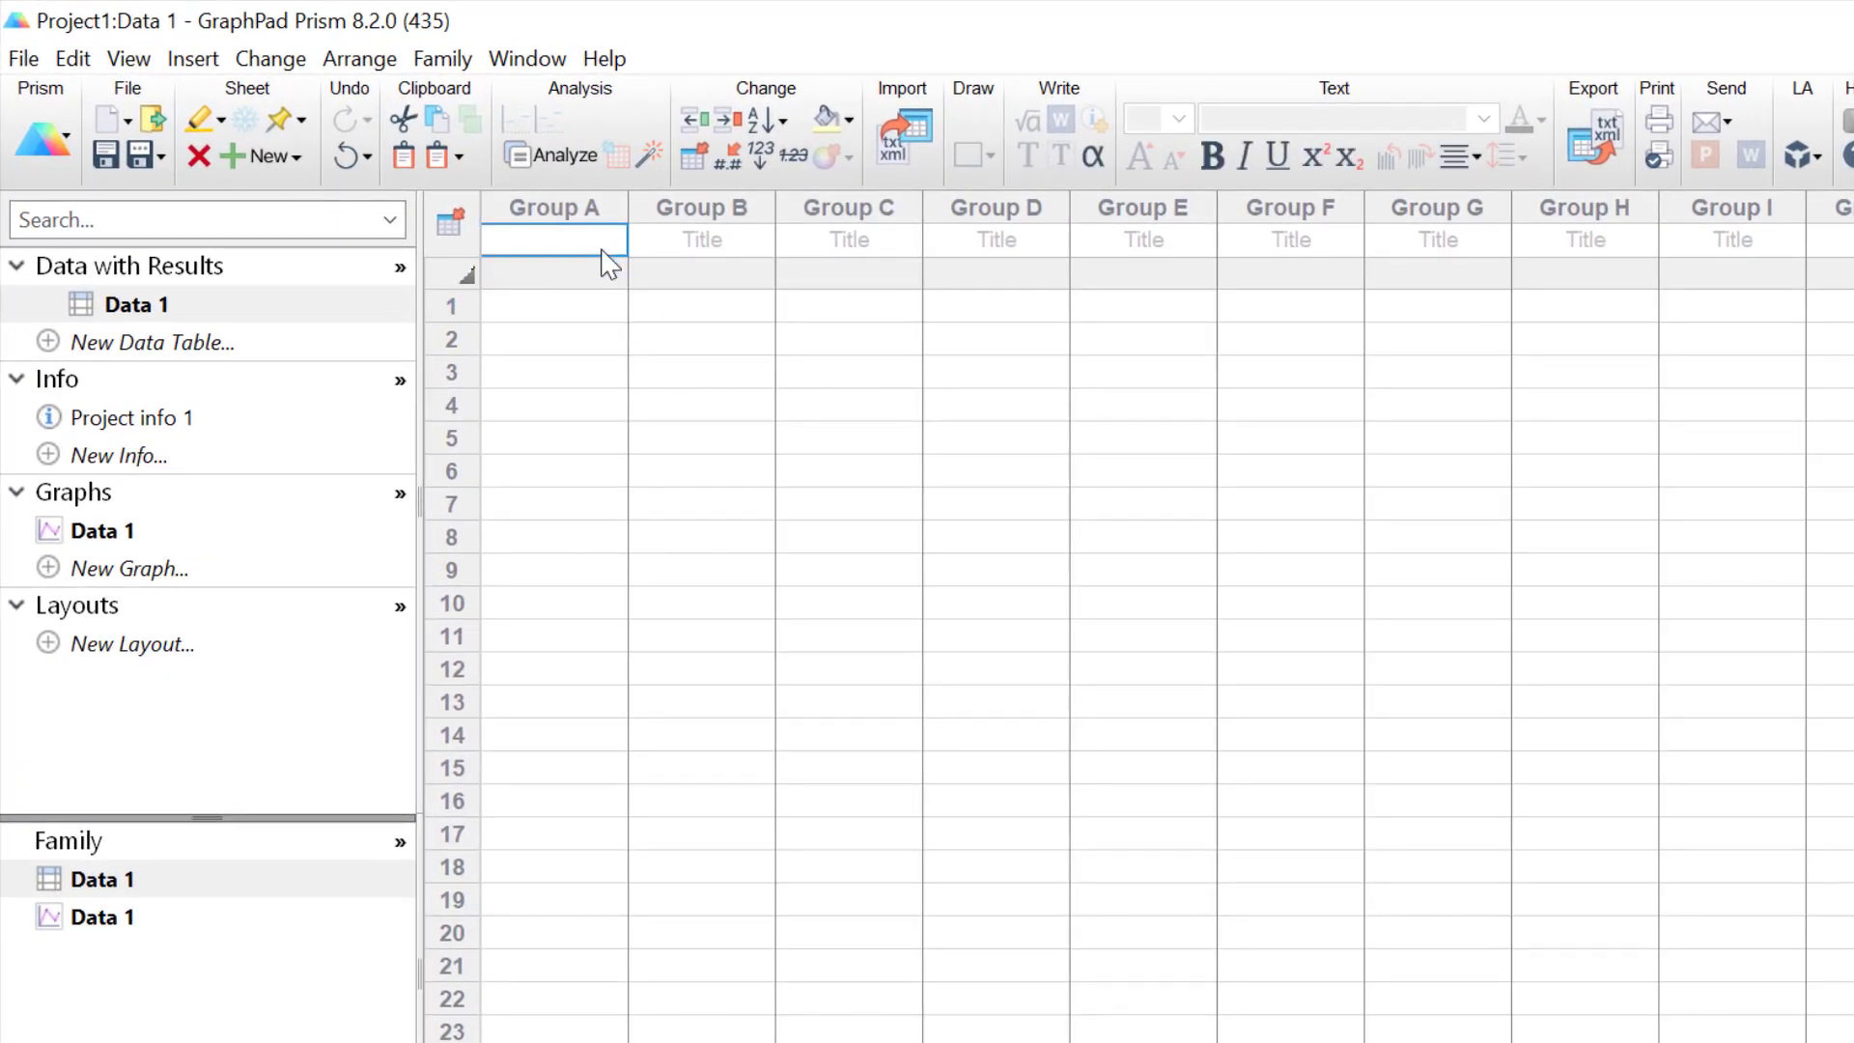
key(ctrl+v)
click(912, 446)
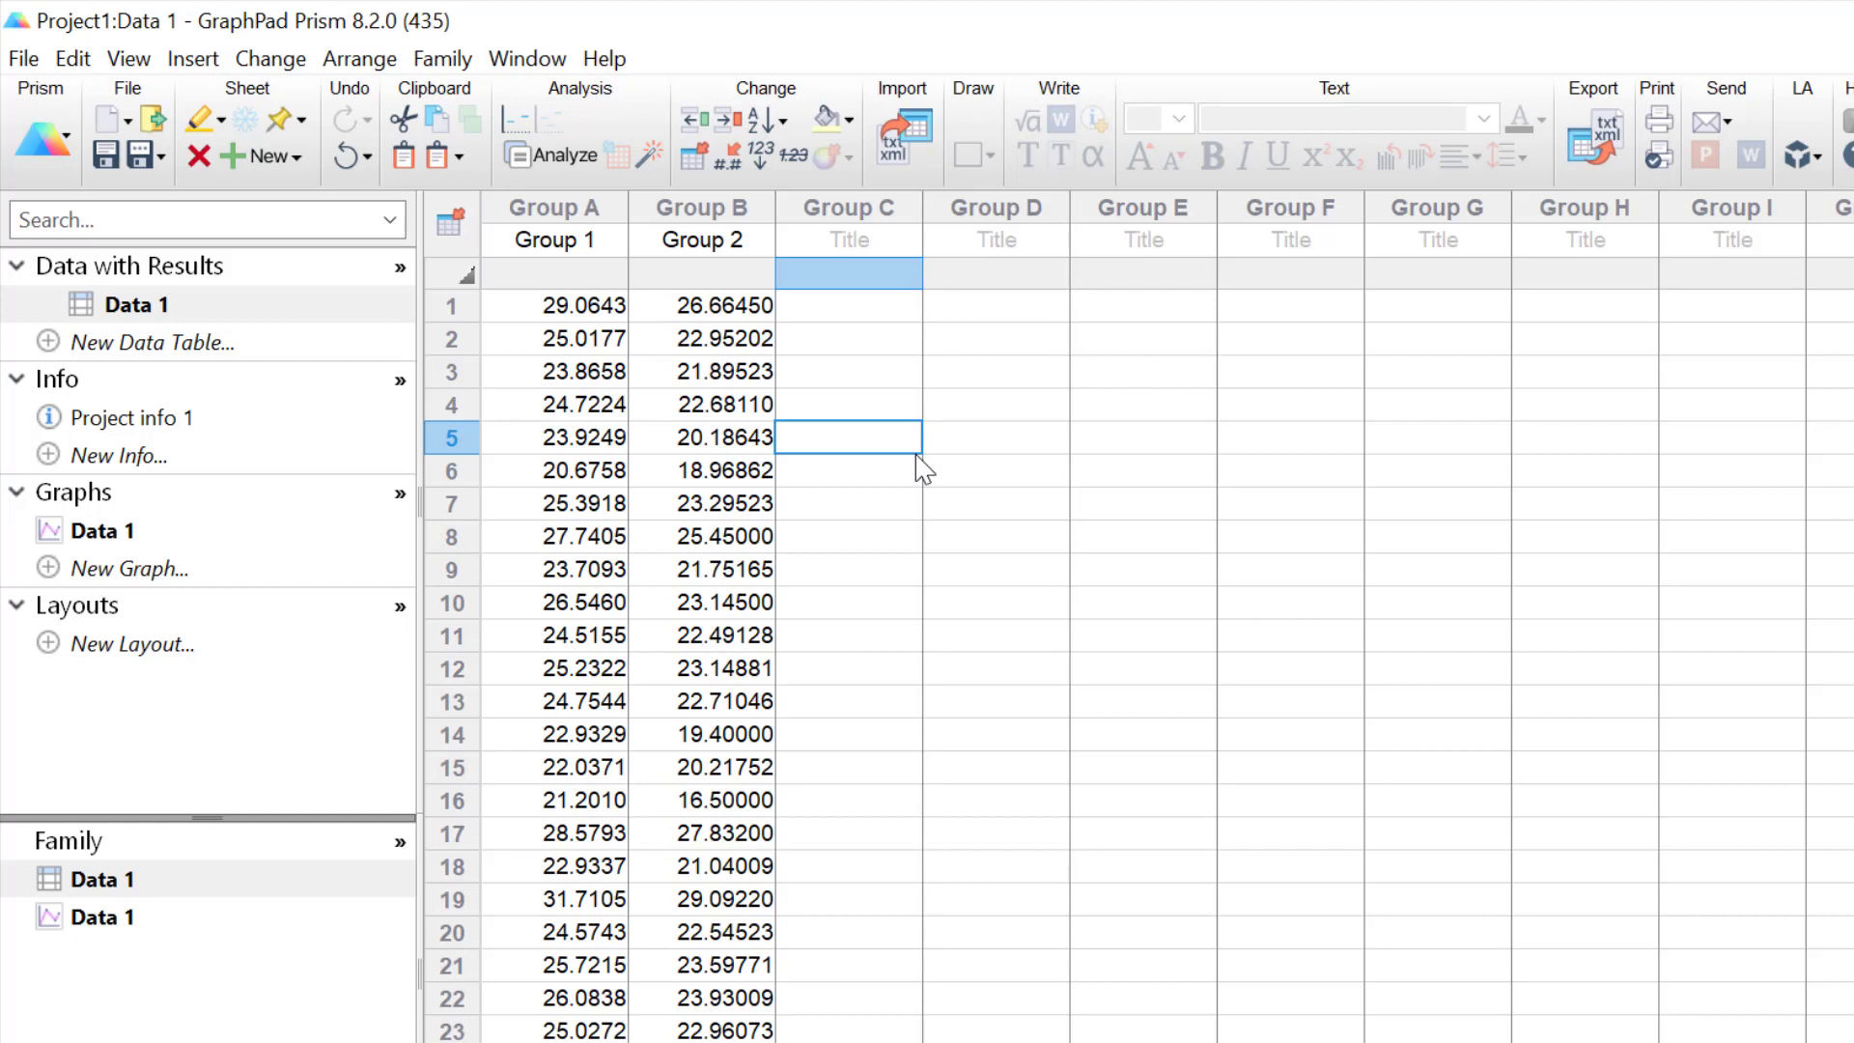
Step: Make the Data 1 graph a vertical box-and-whiskers plot after previewing the horizontal version
click(110, 534)
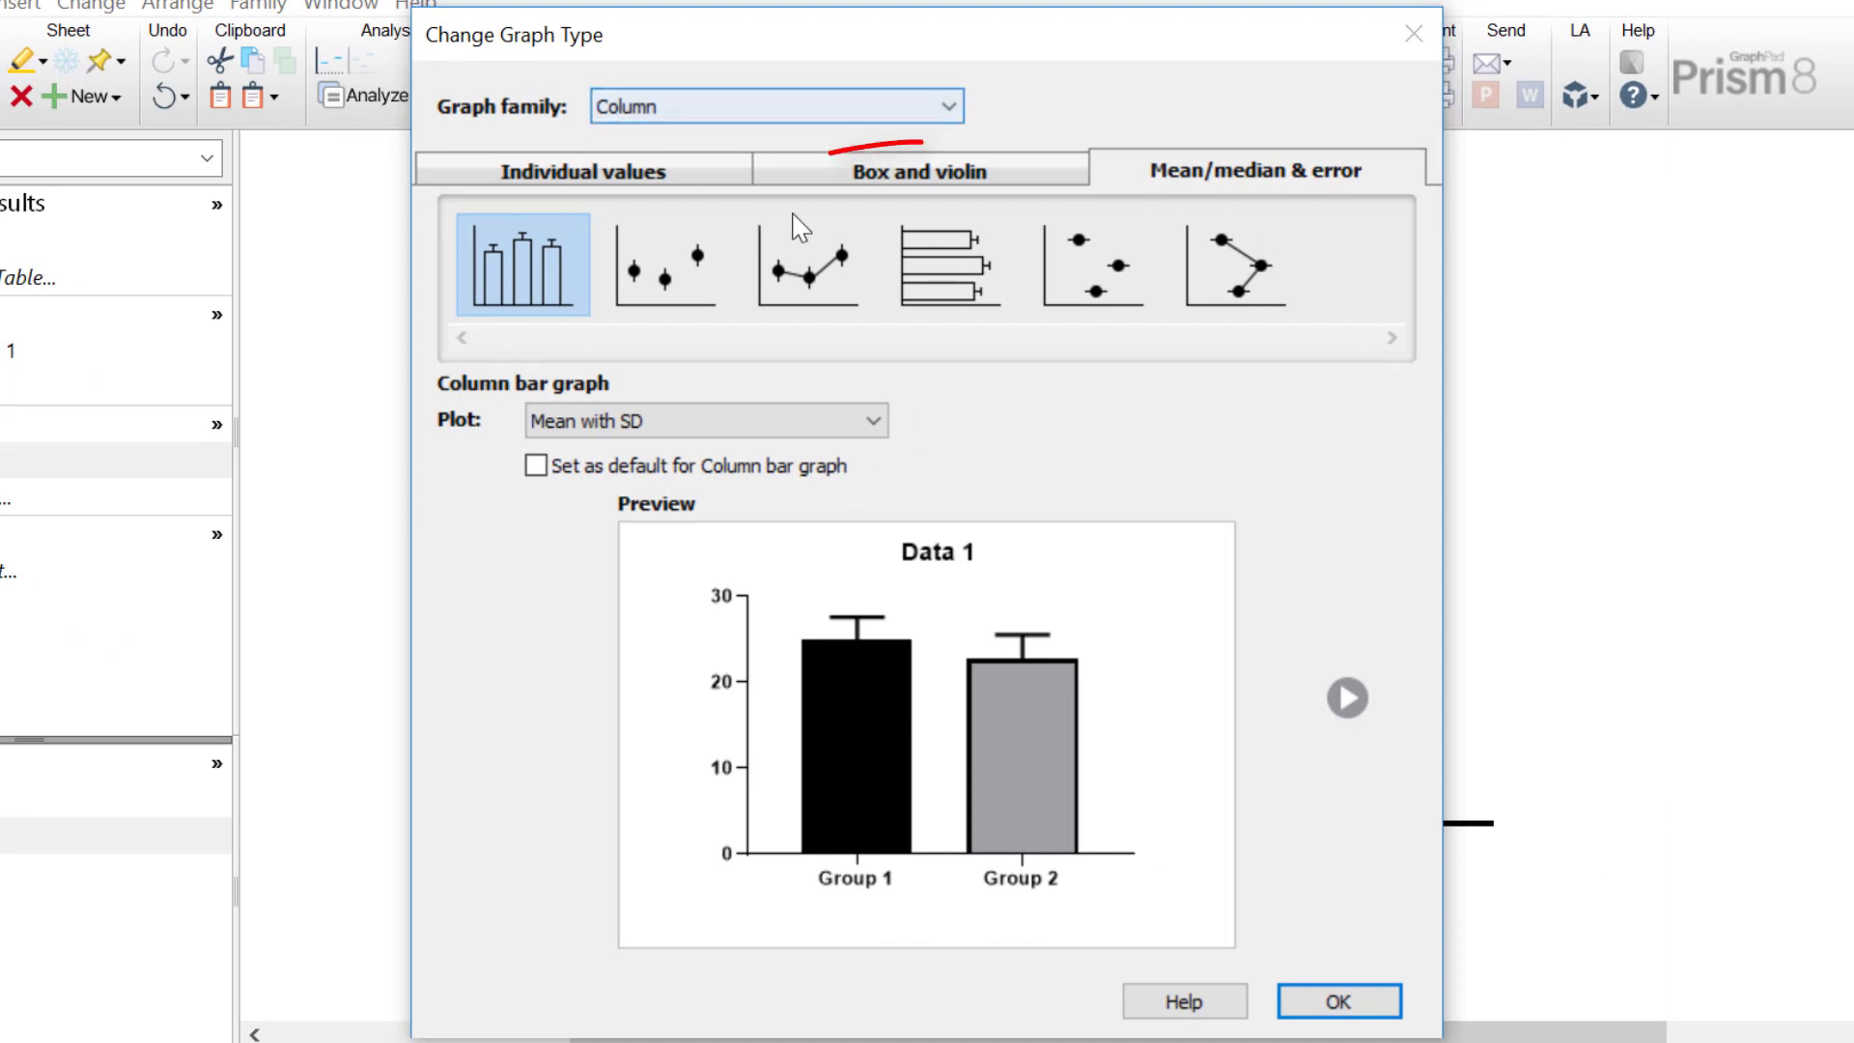
click(841, 176)
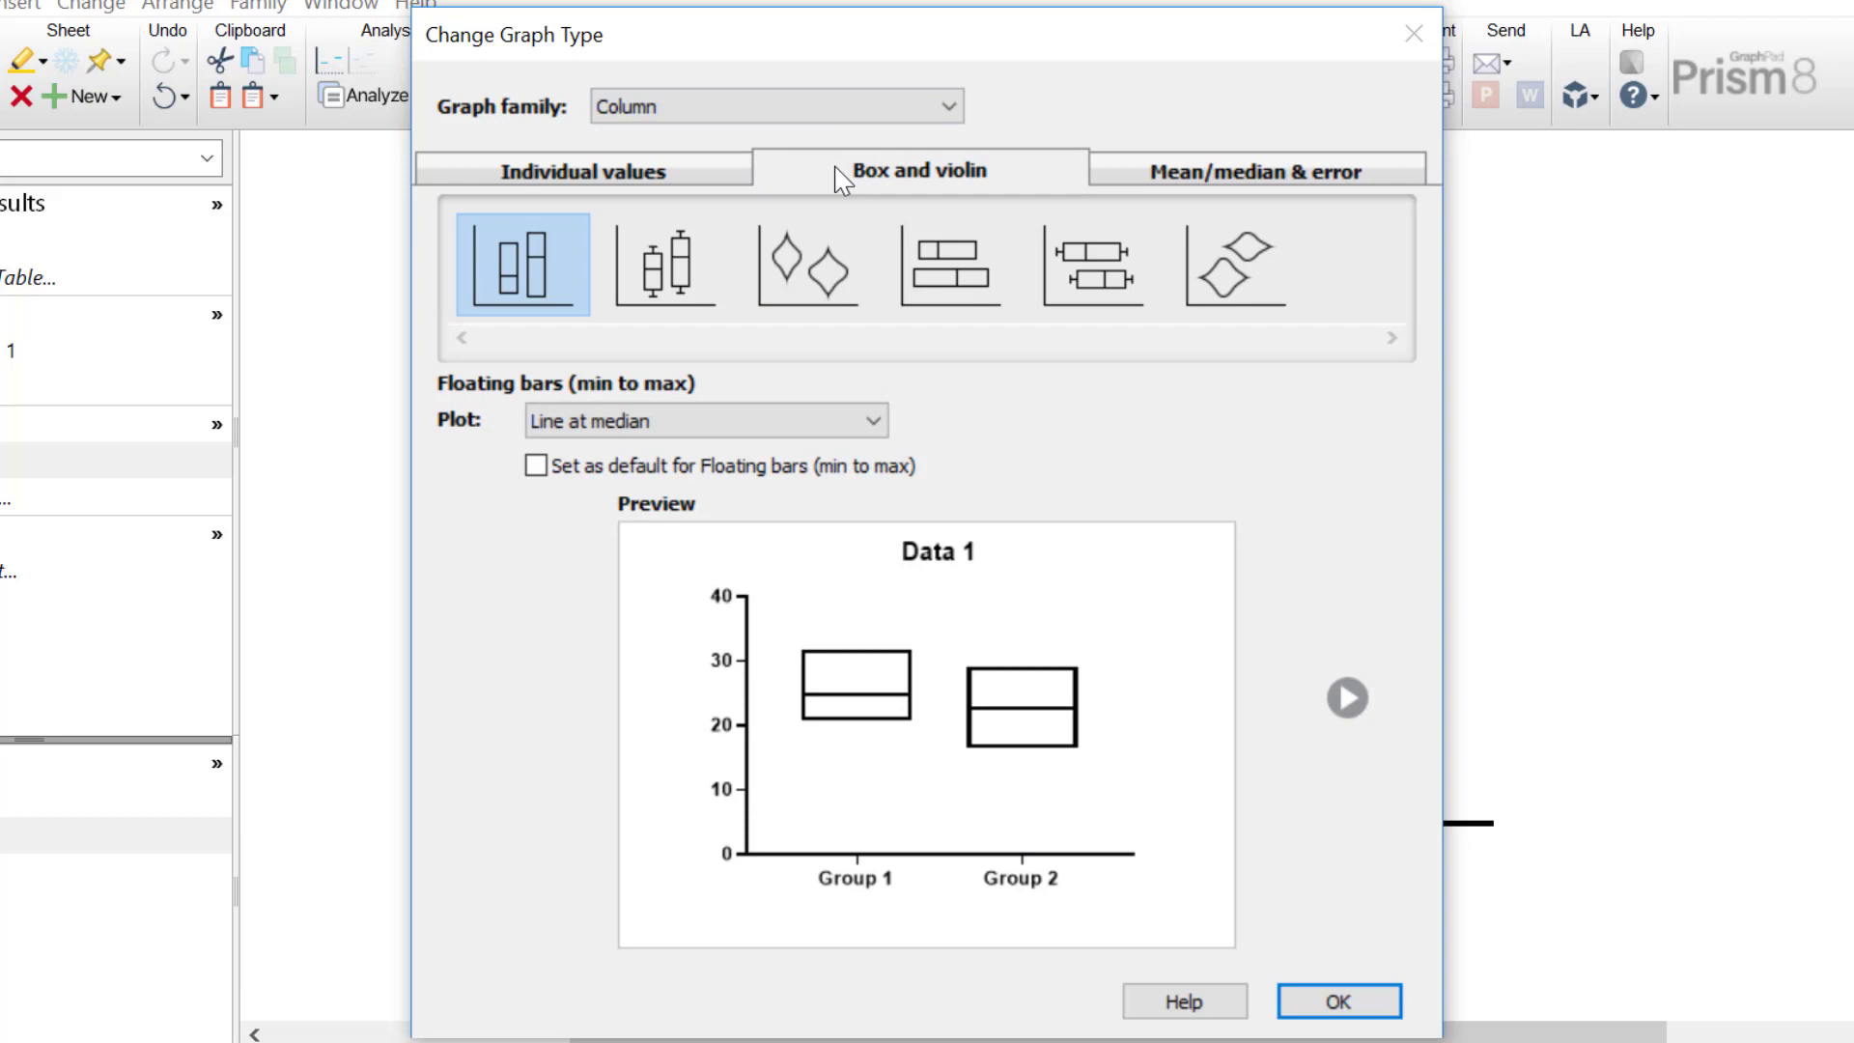
click(682, 264)
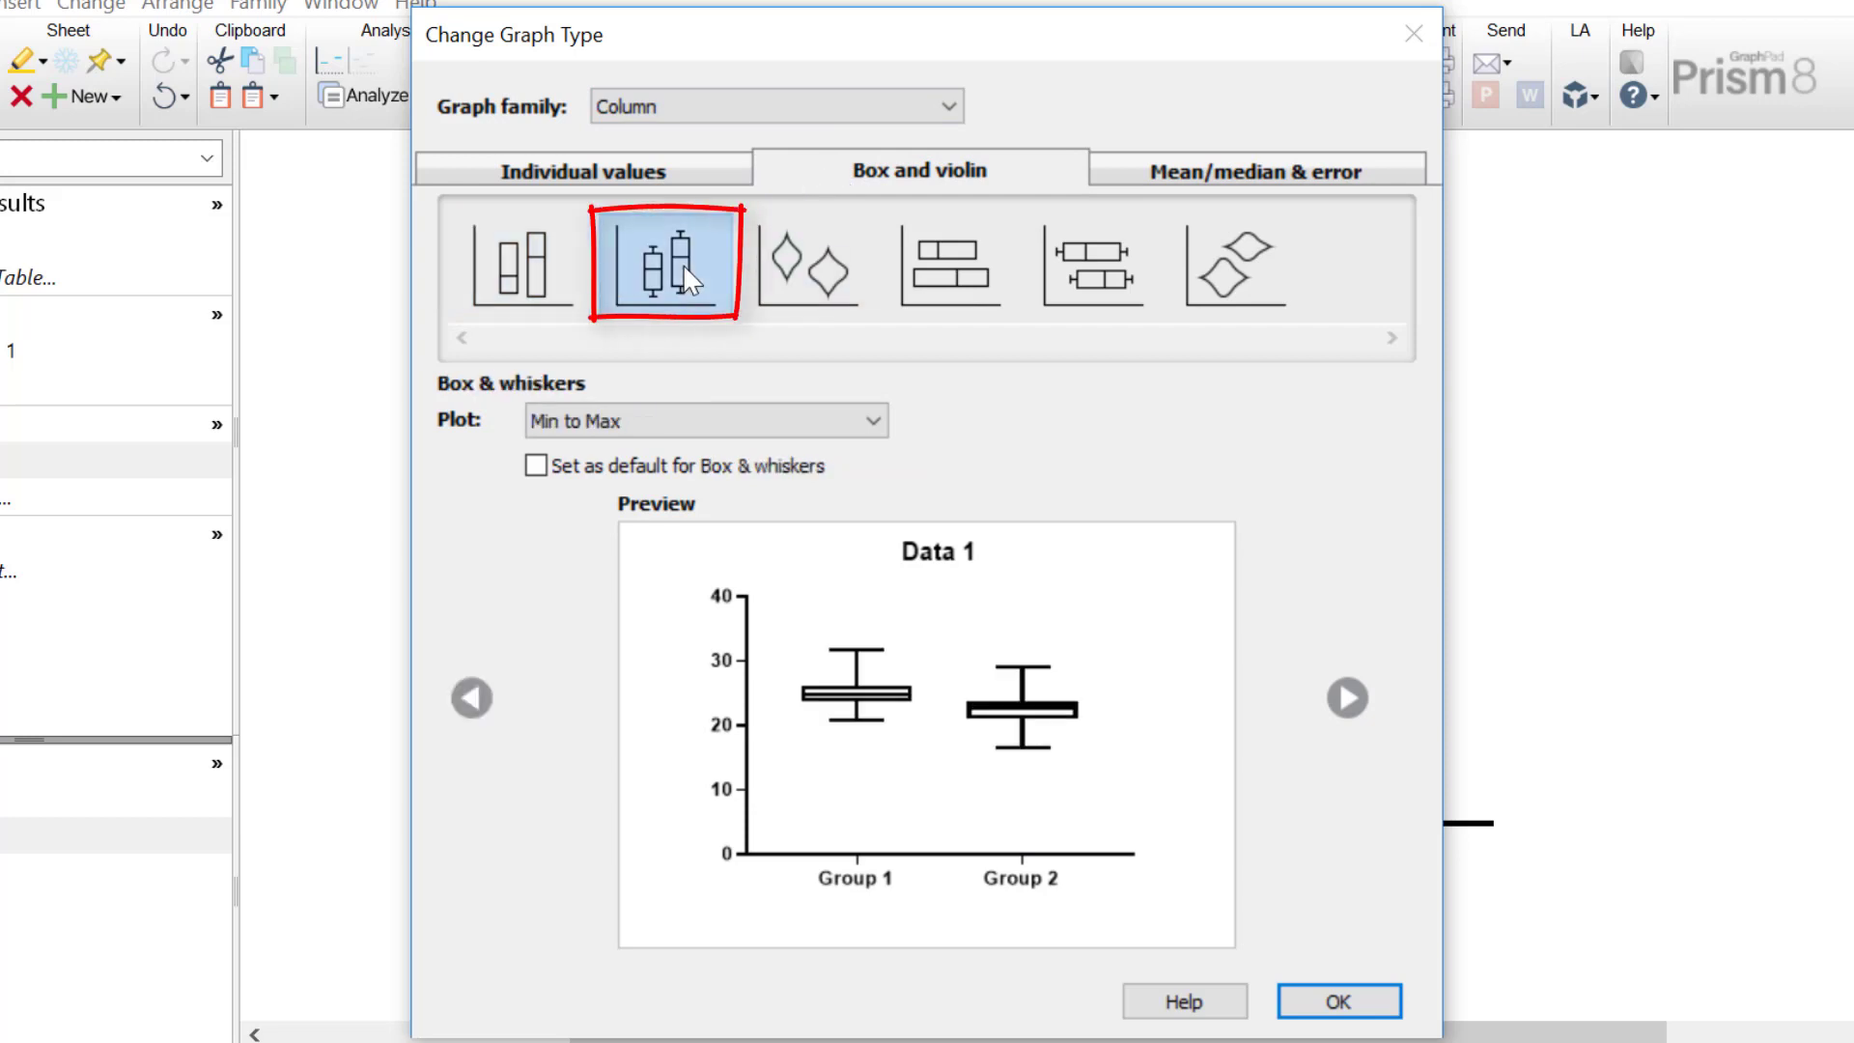
click(1094, 280)
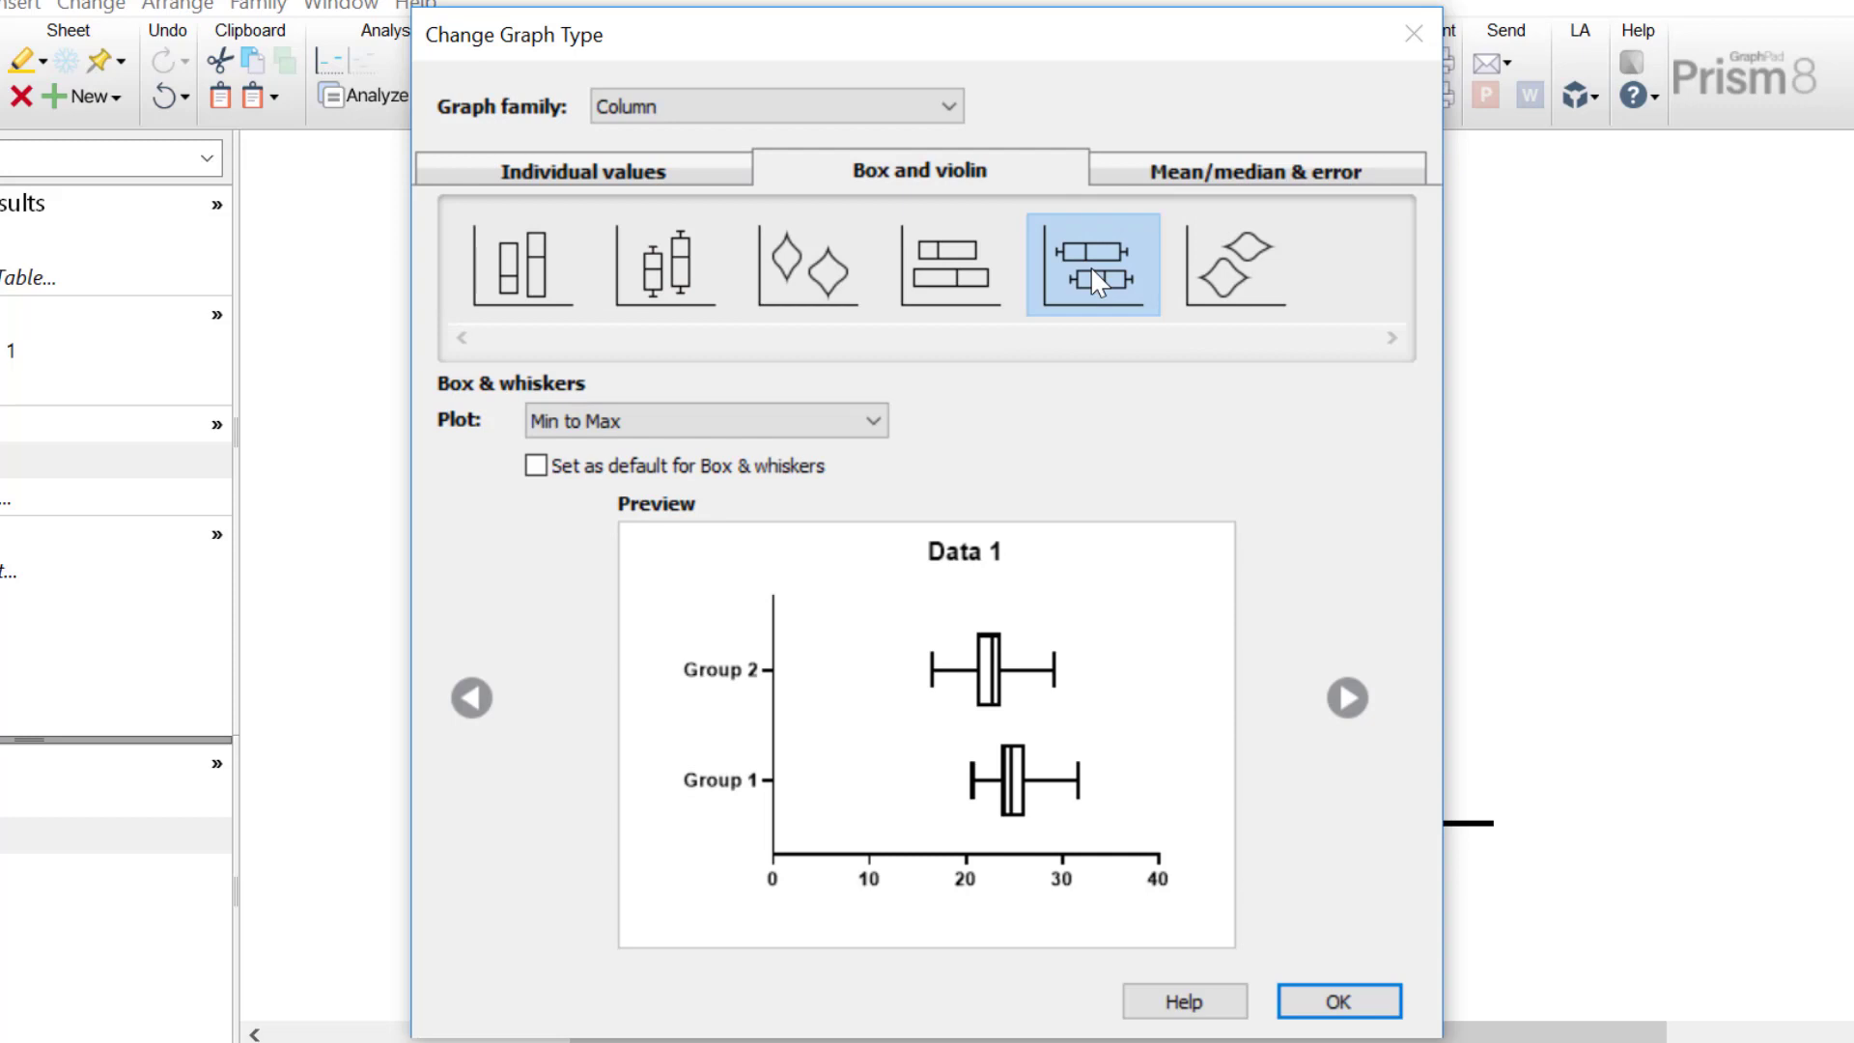
click(683, 266)
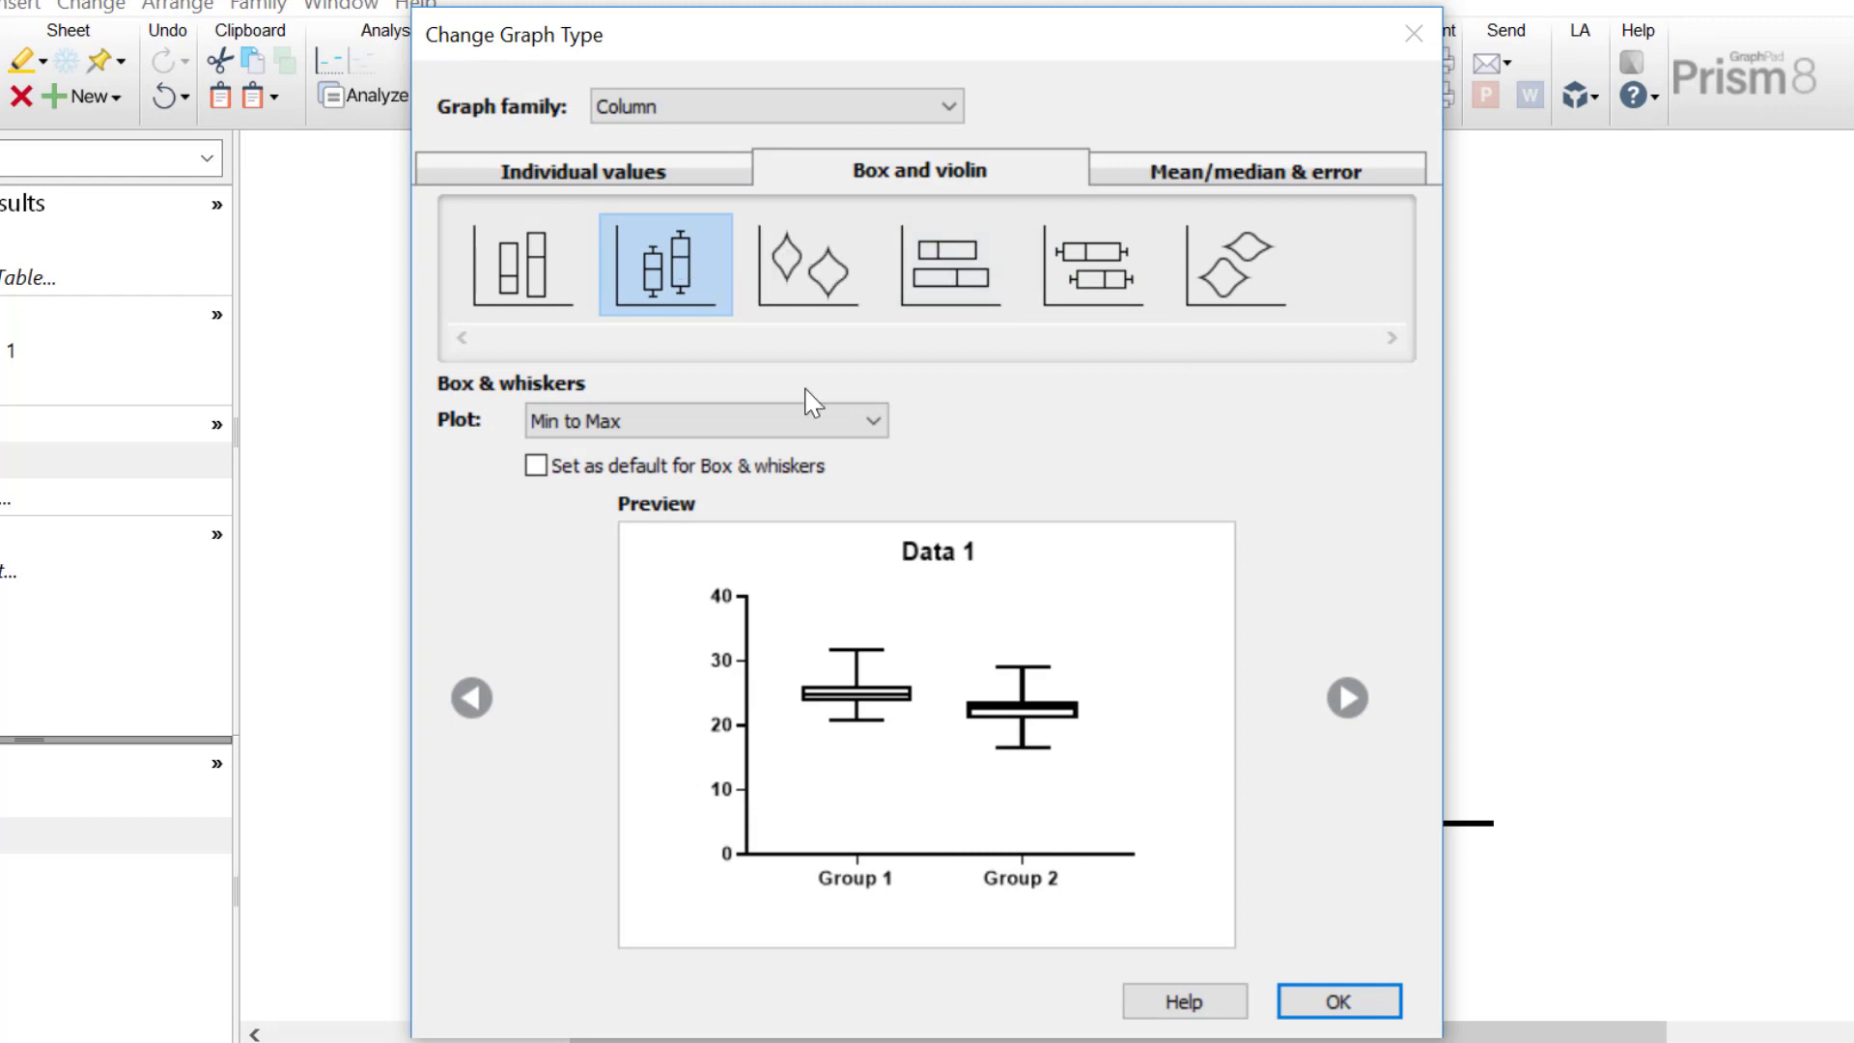
Step: After previewing Tukey whiskers, choose 'Min to Max. Show all points' and confirm the graph type
click(835, 430)
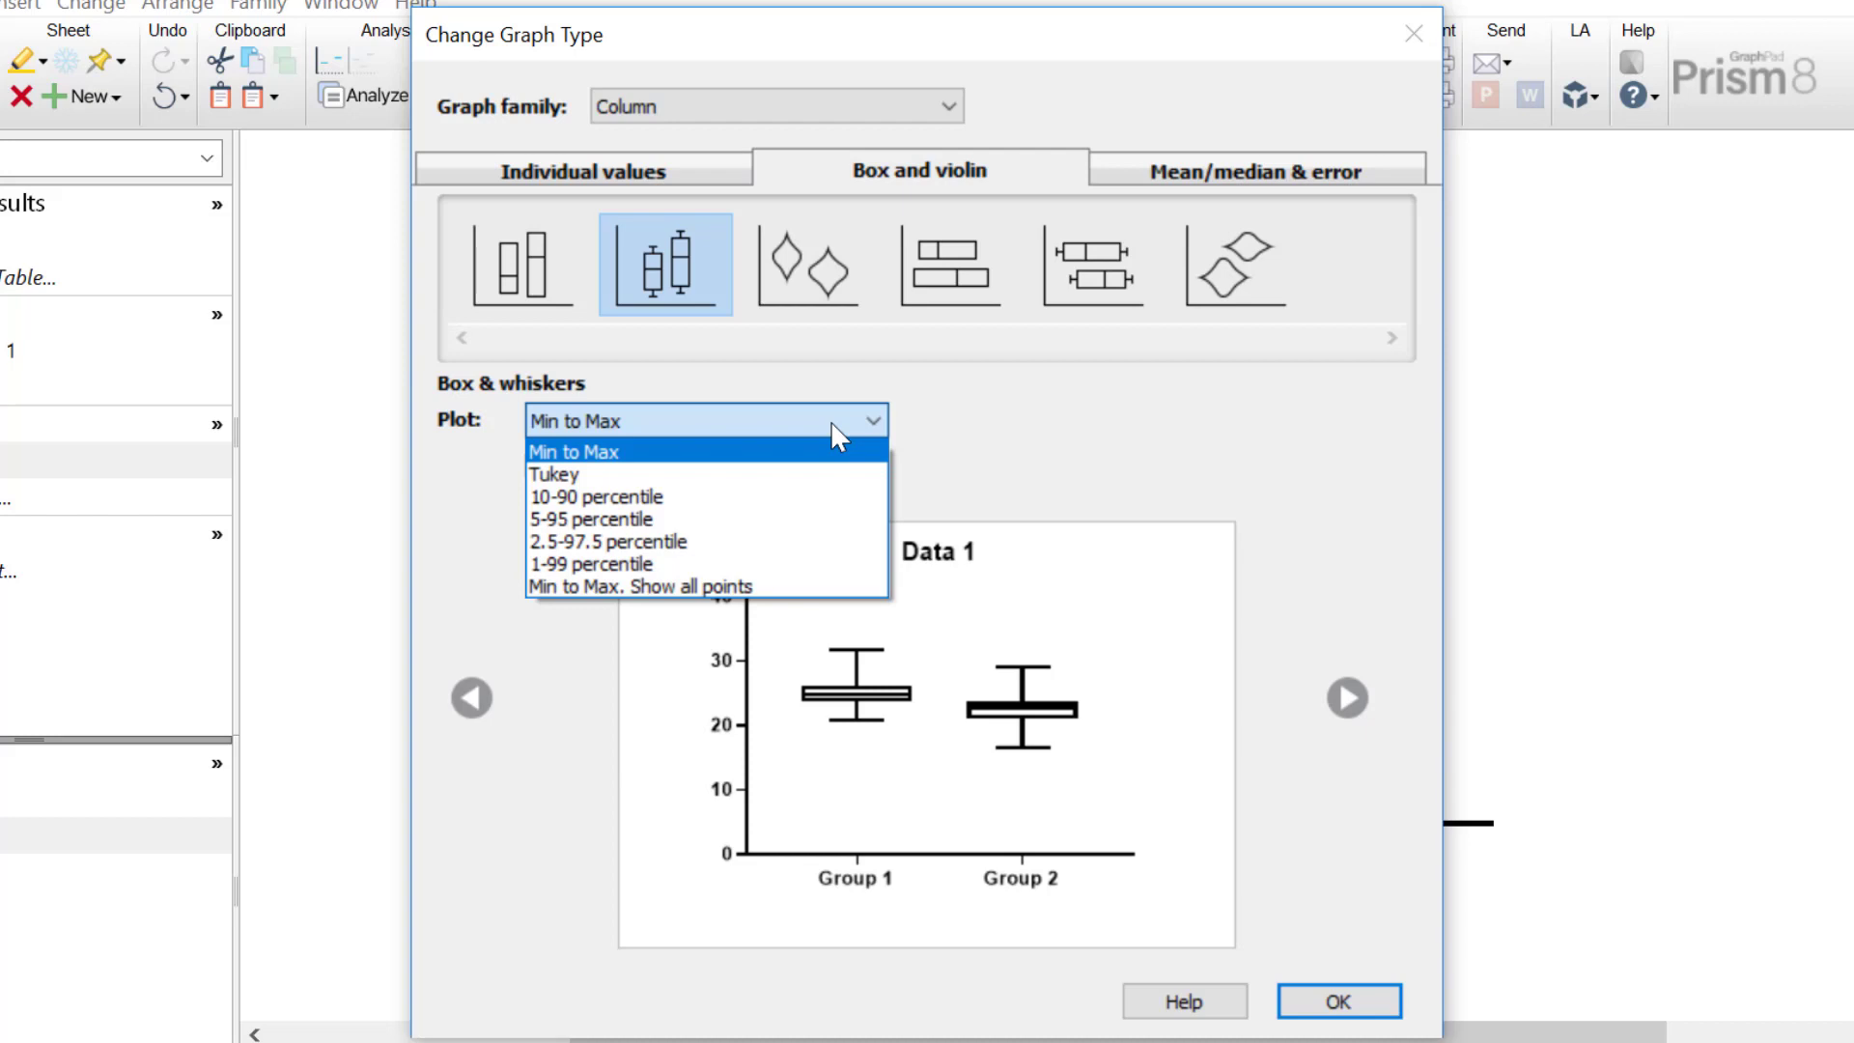
click(753, 492)
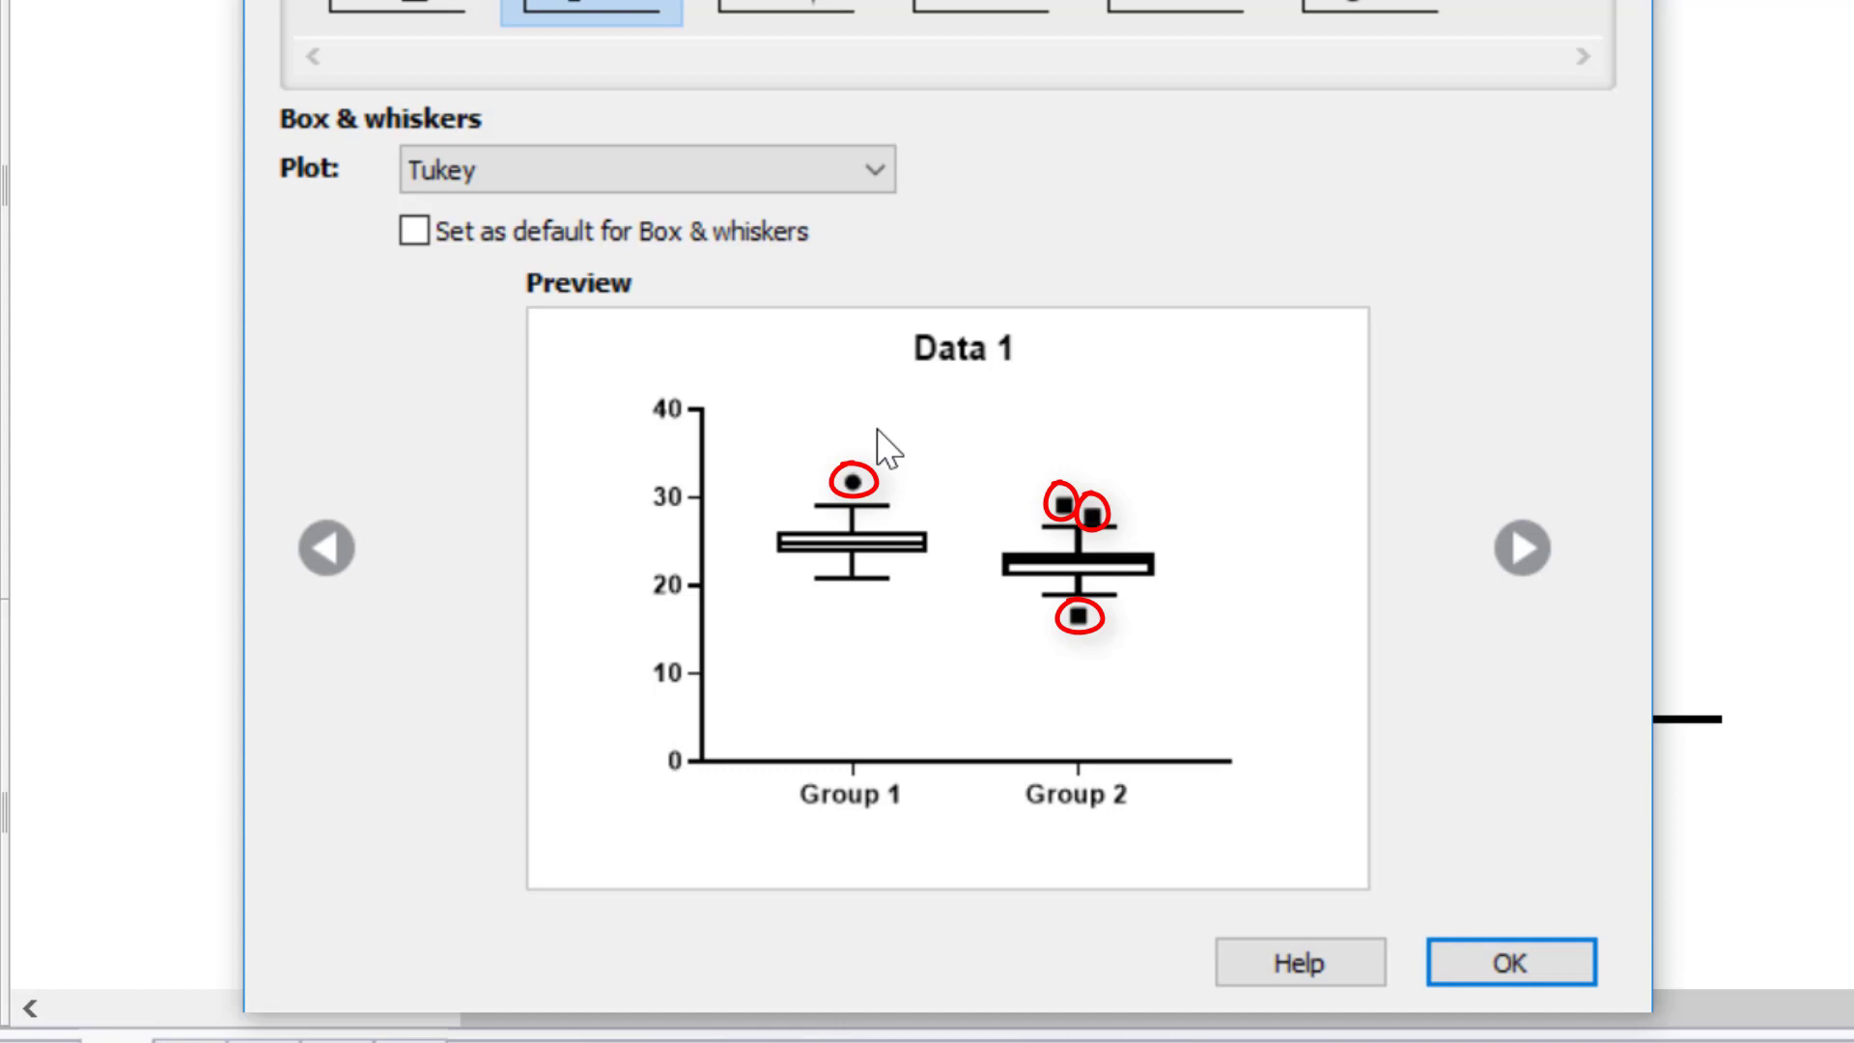
click(720, 162)
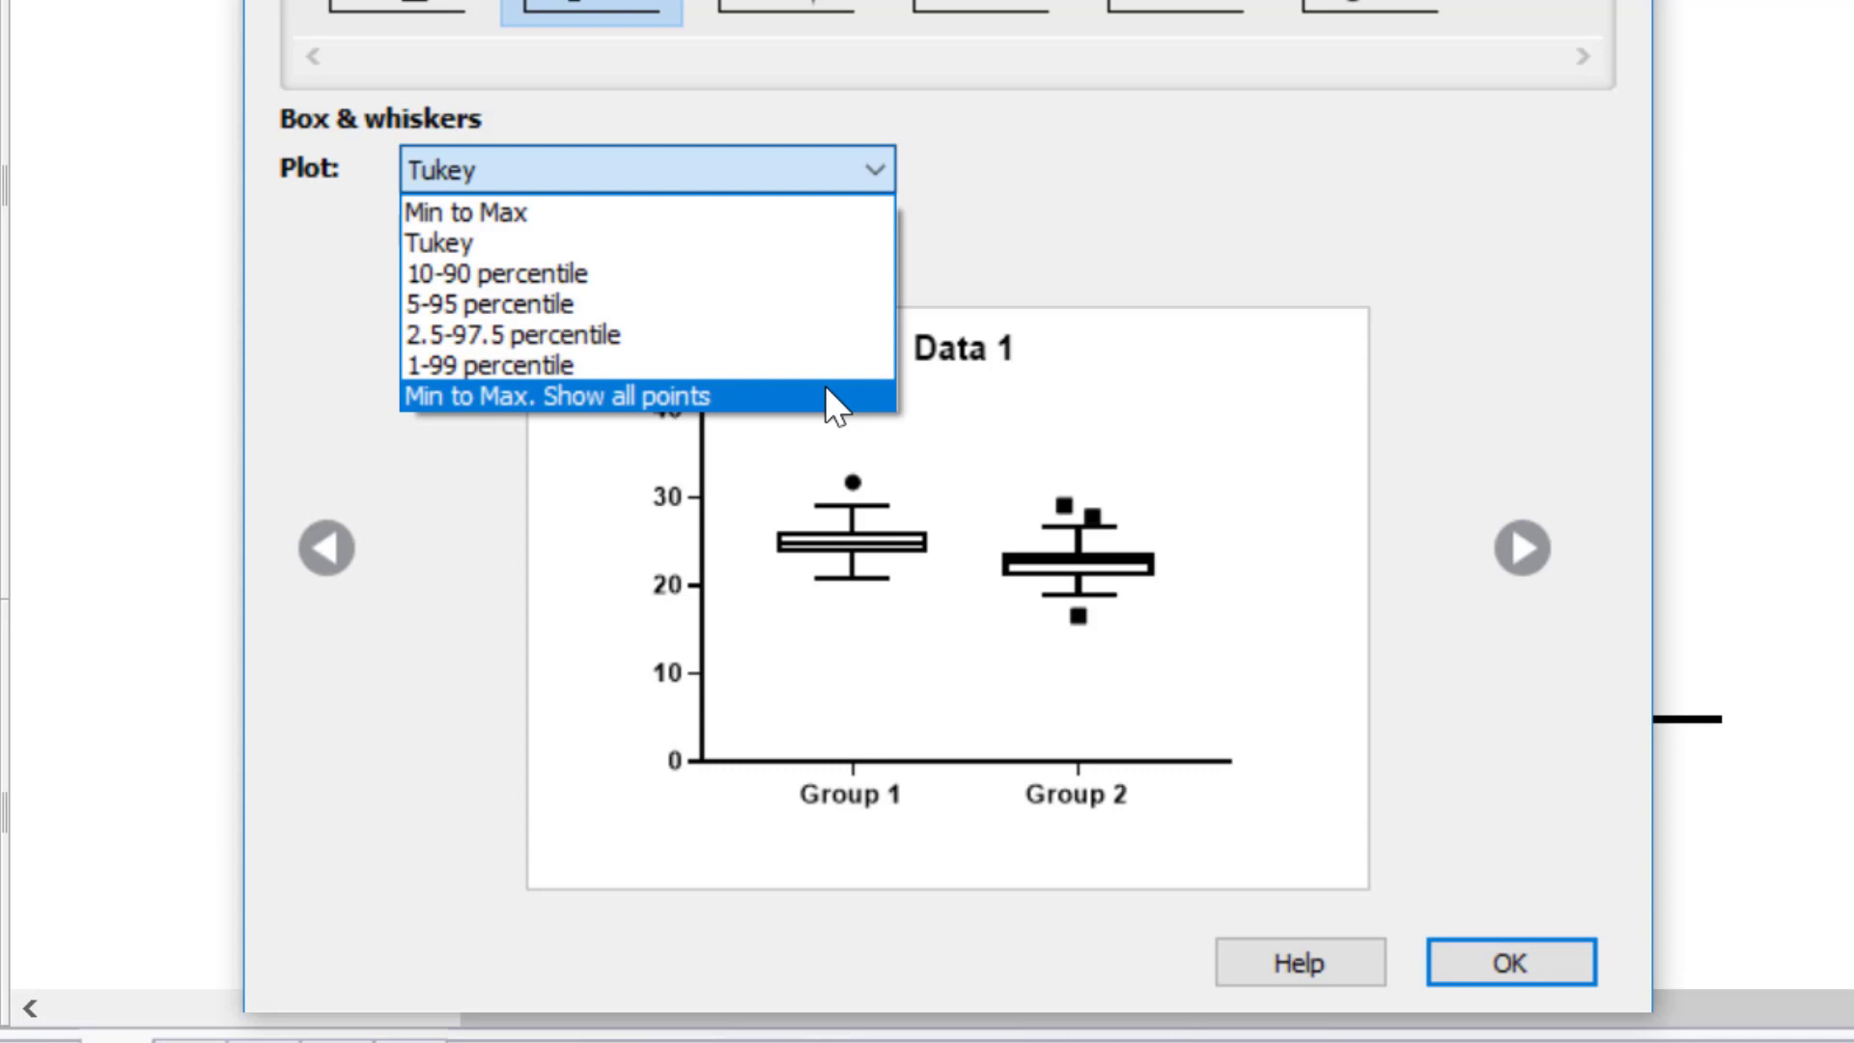
click(828, 398)
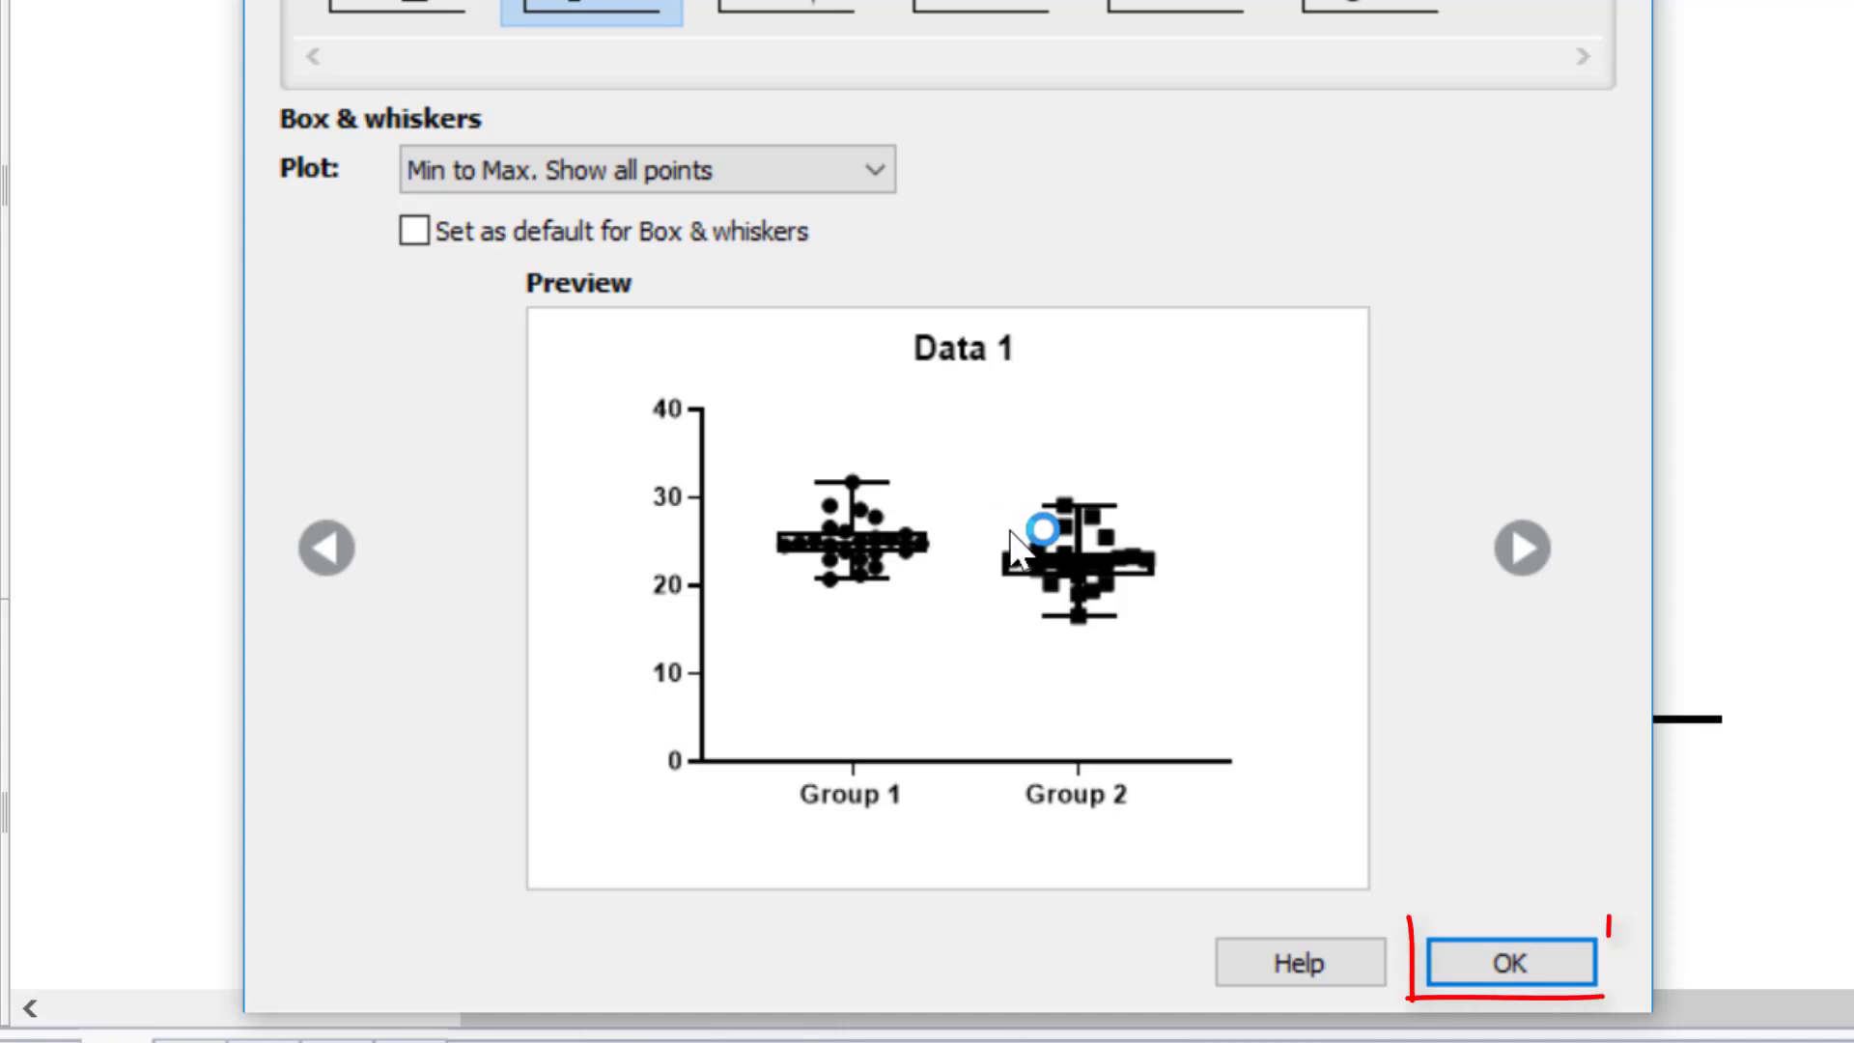
click(1471, 945)
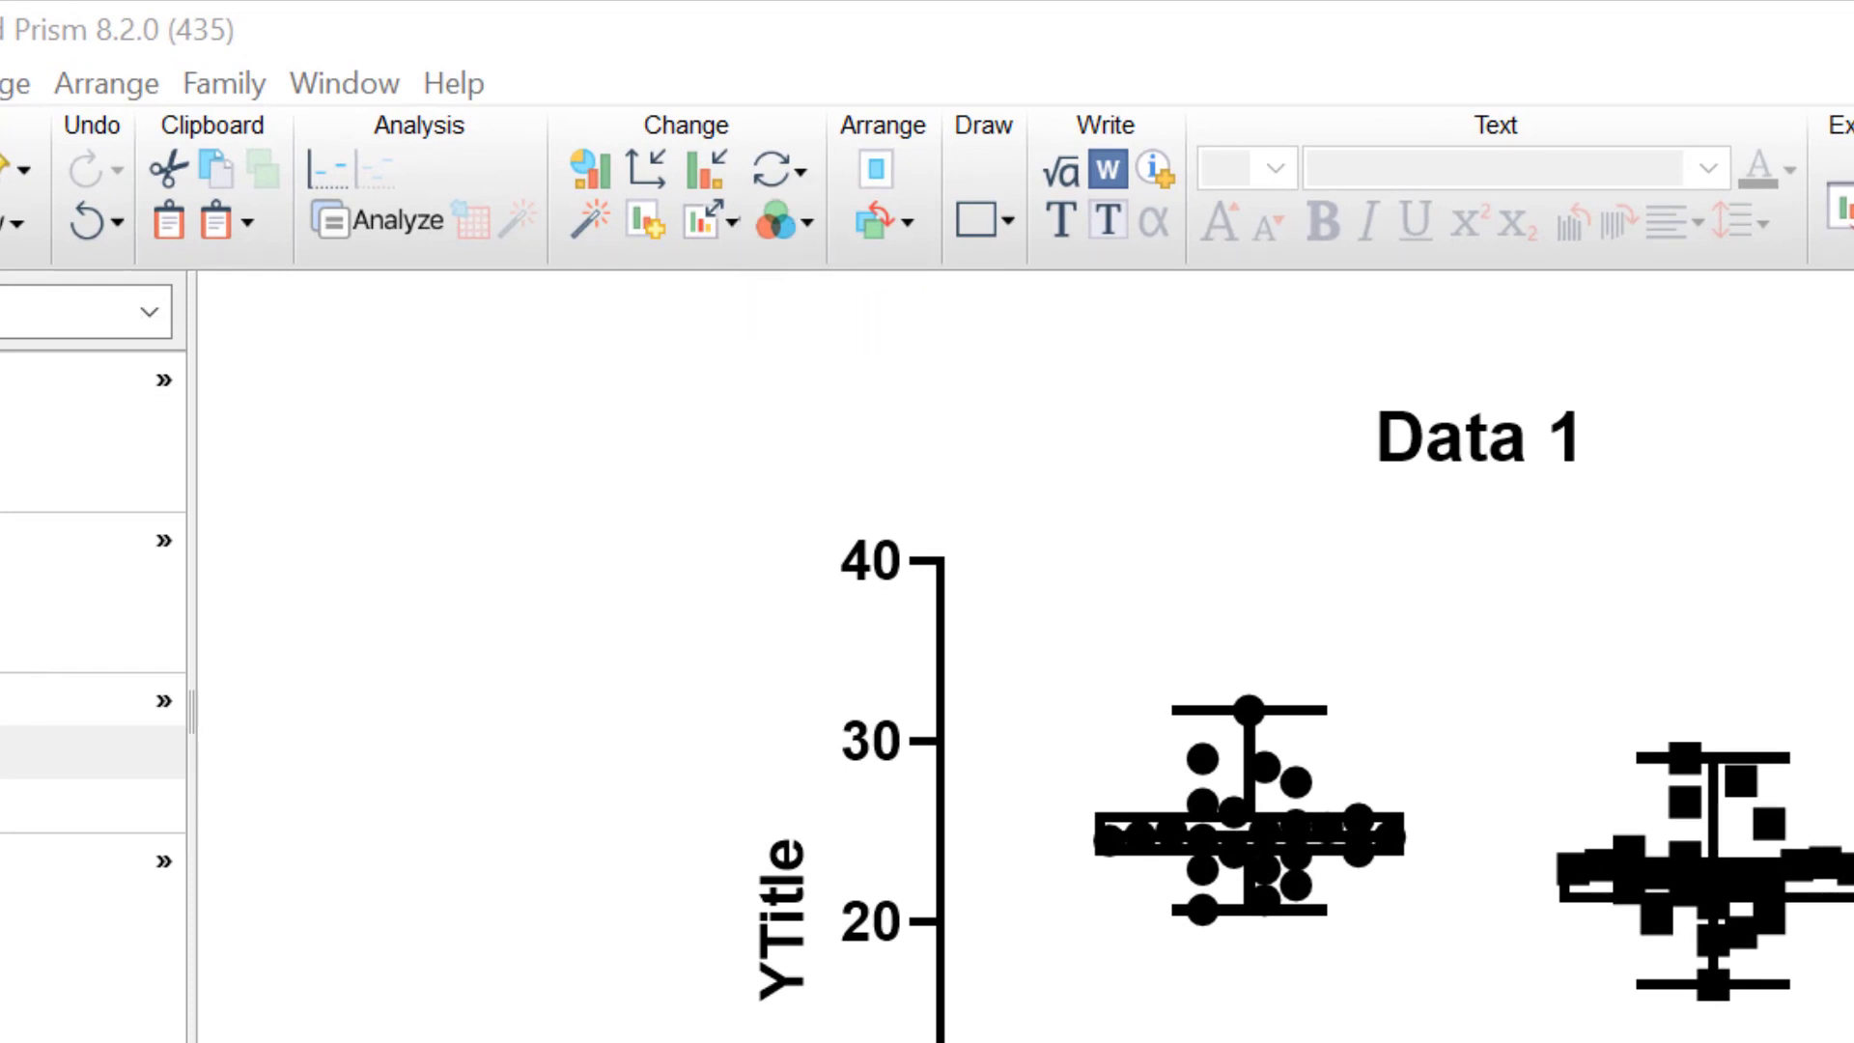
scroll(1024, 656, left, 10)
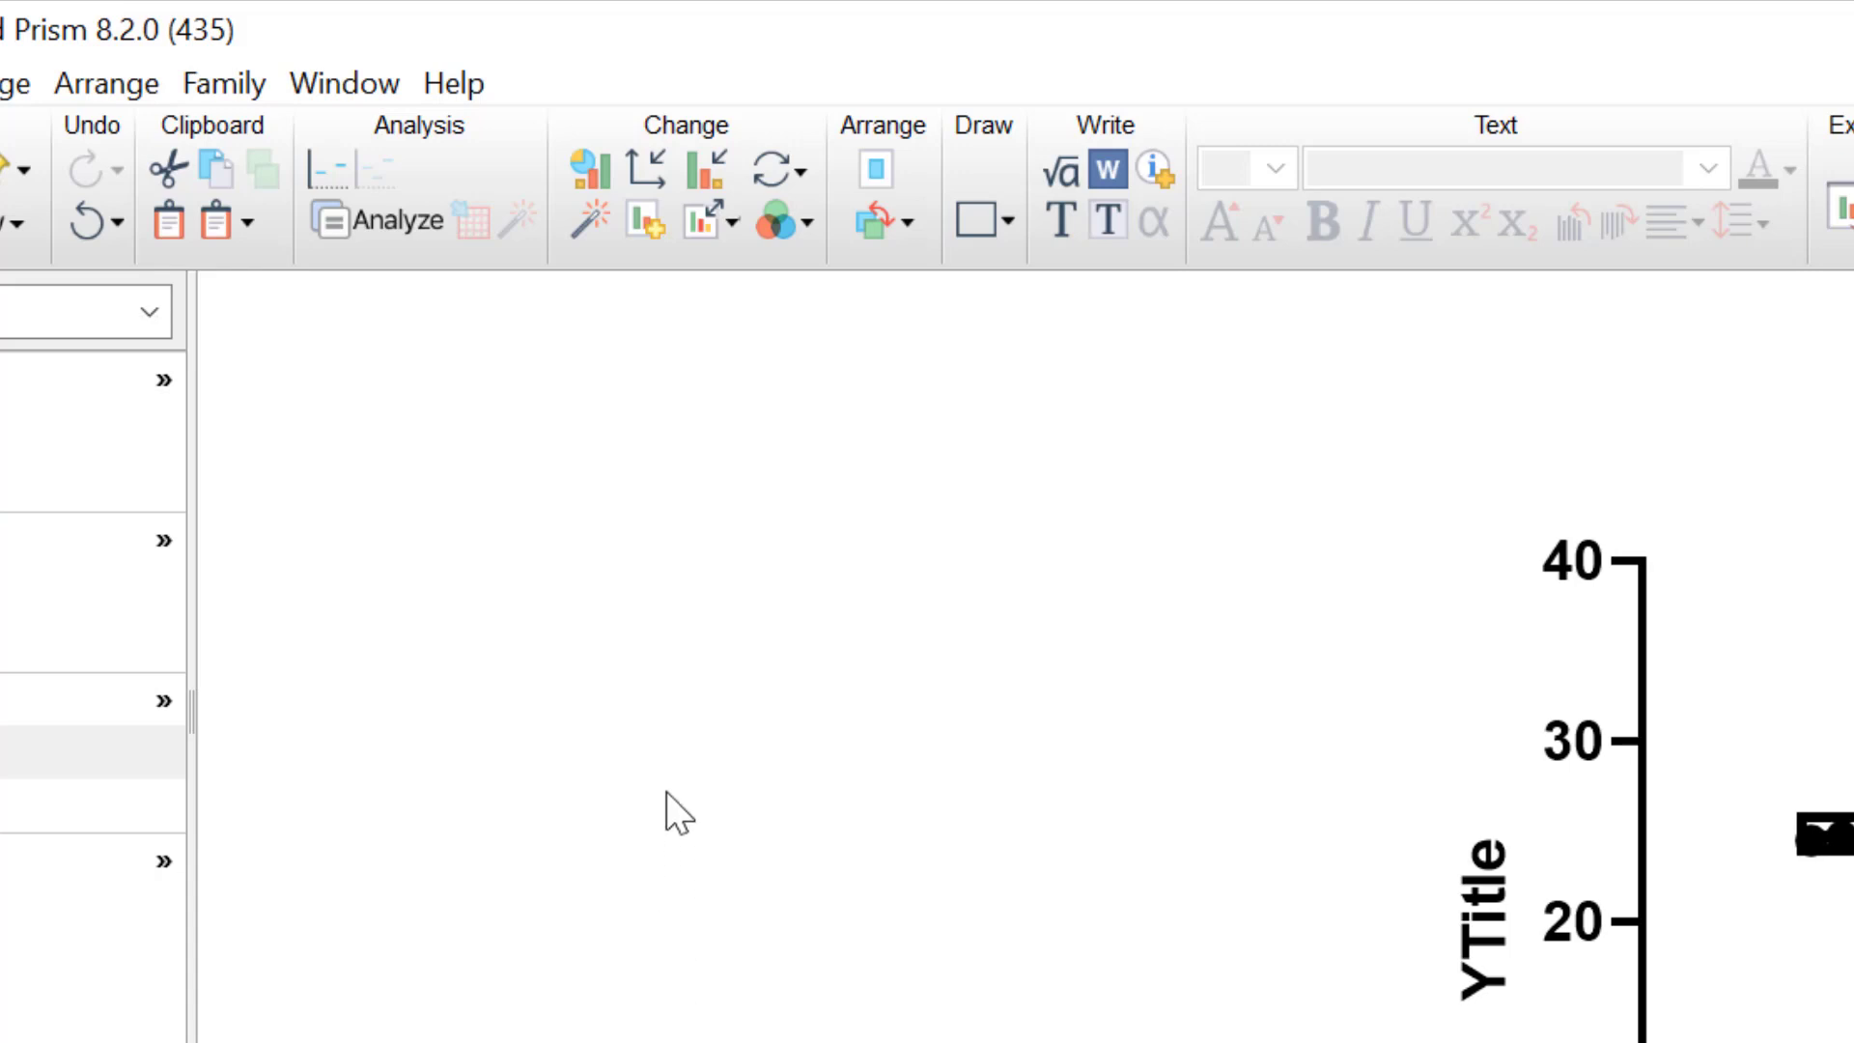
Step: Open Format Graph for Group 1, keeping whiskers at 'Min to Max. Show all points'
click(703, 170)
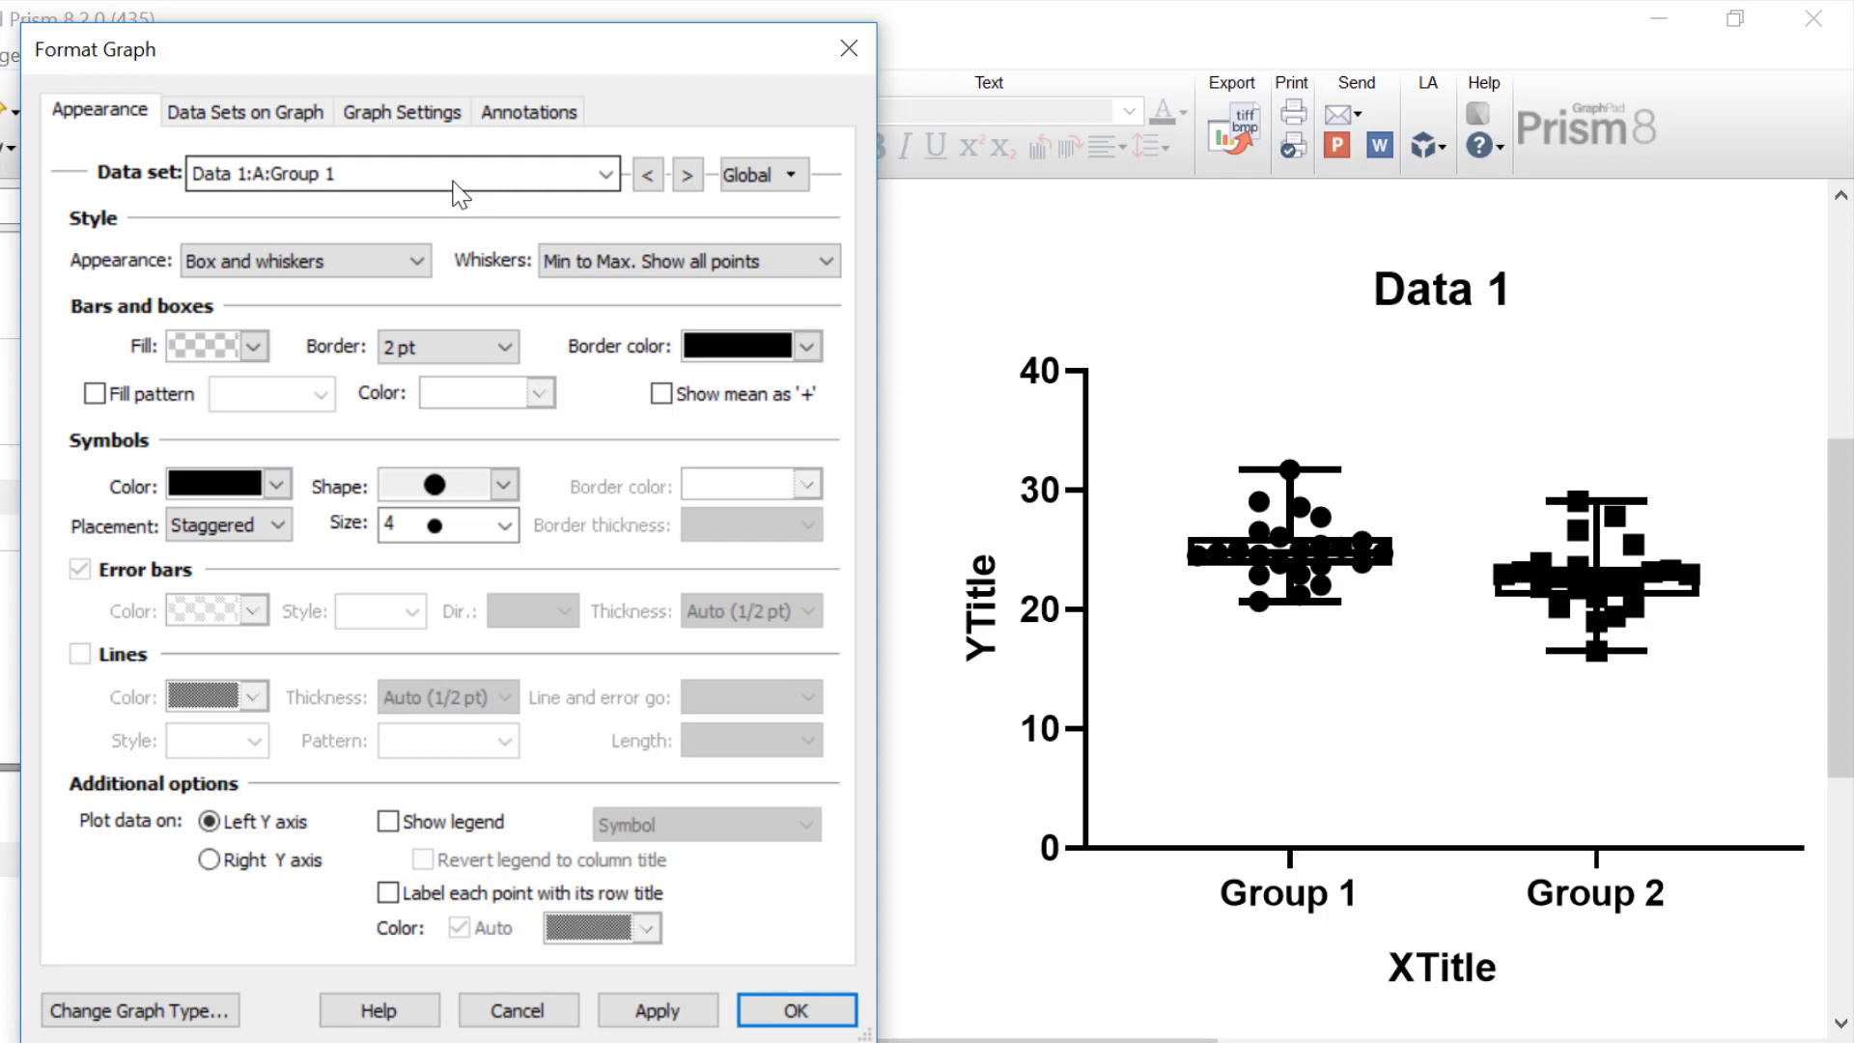
click(585, 274)
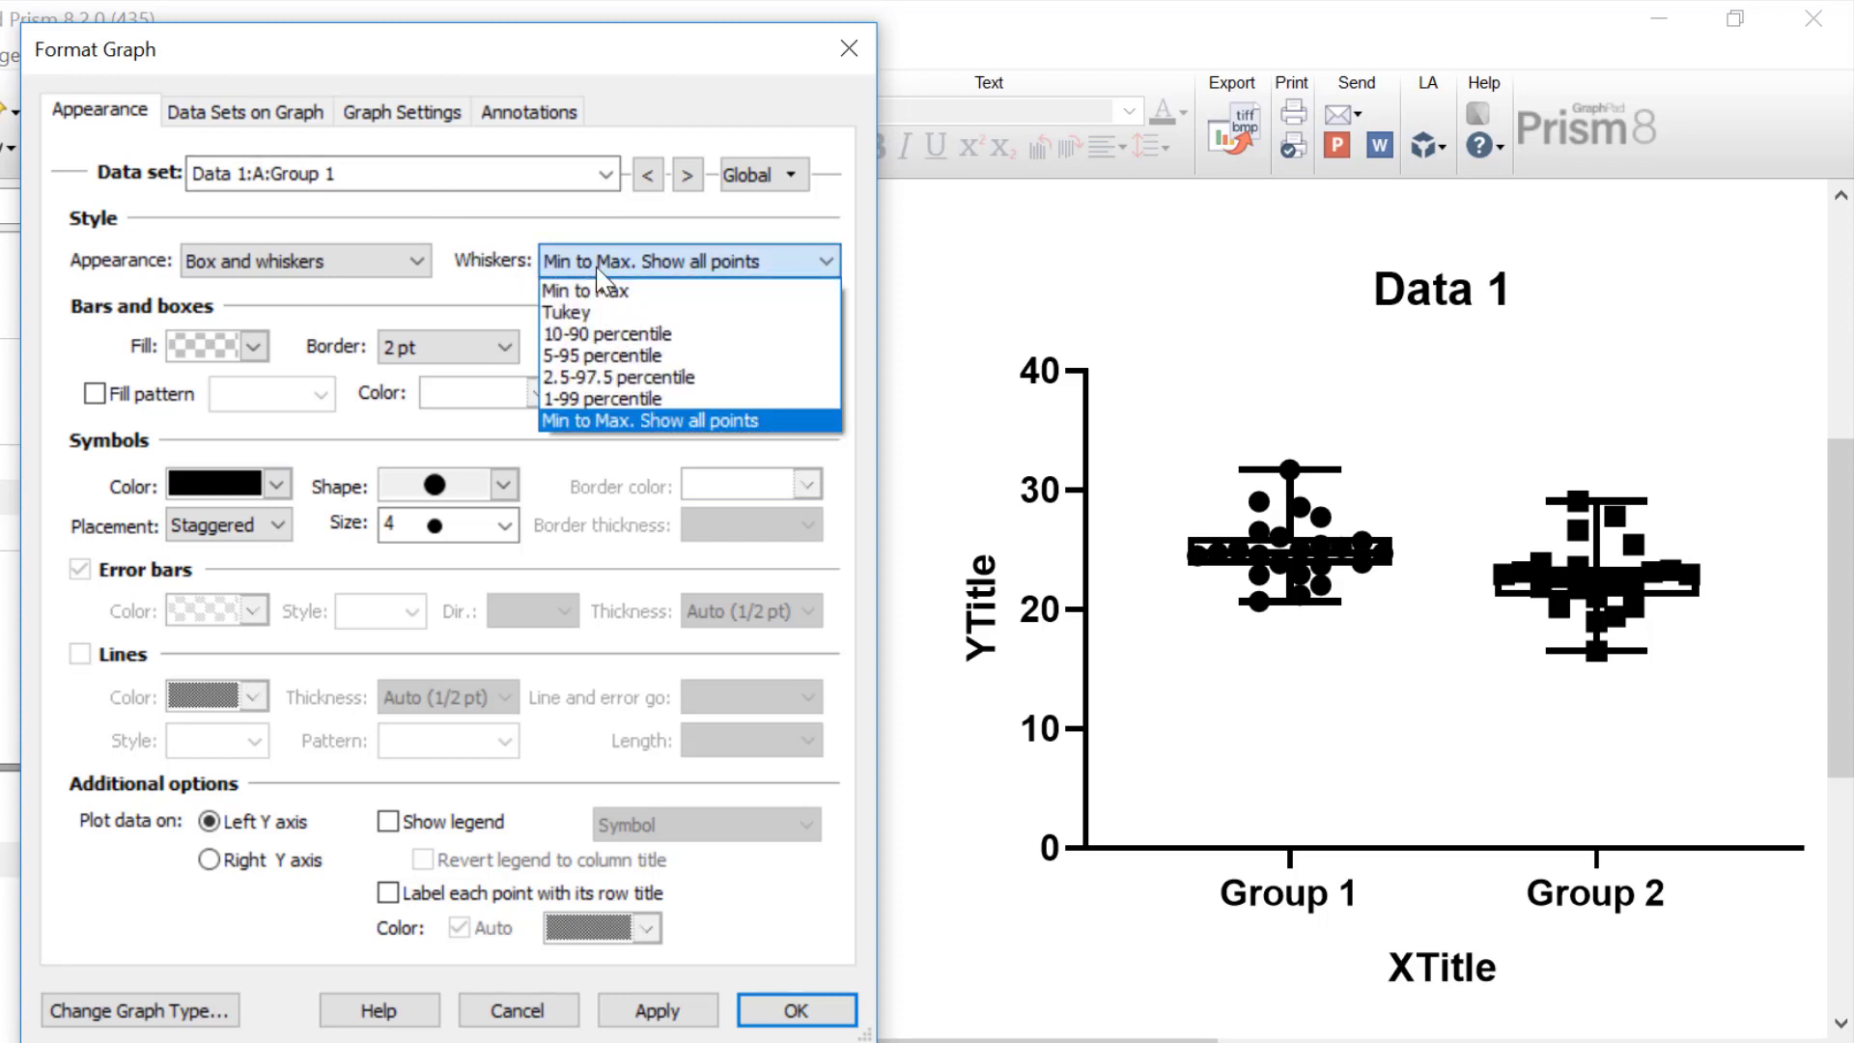
click(495, 293)
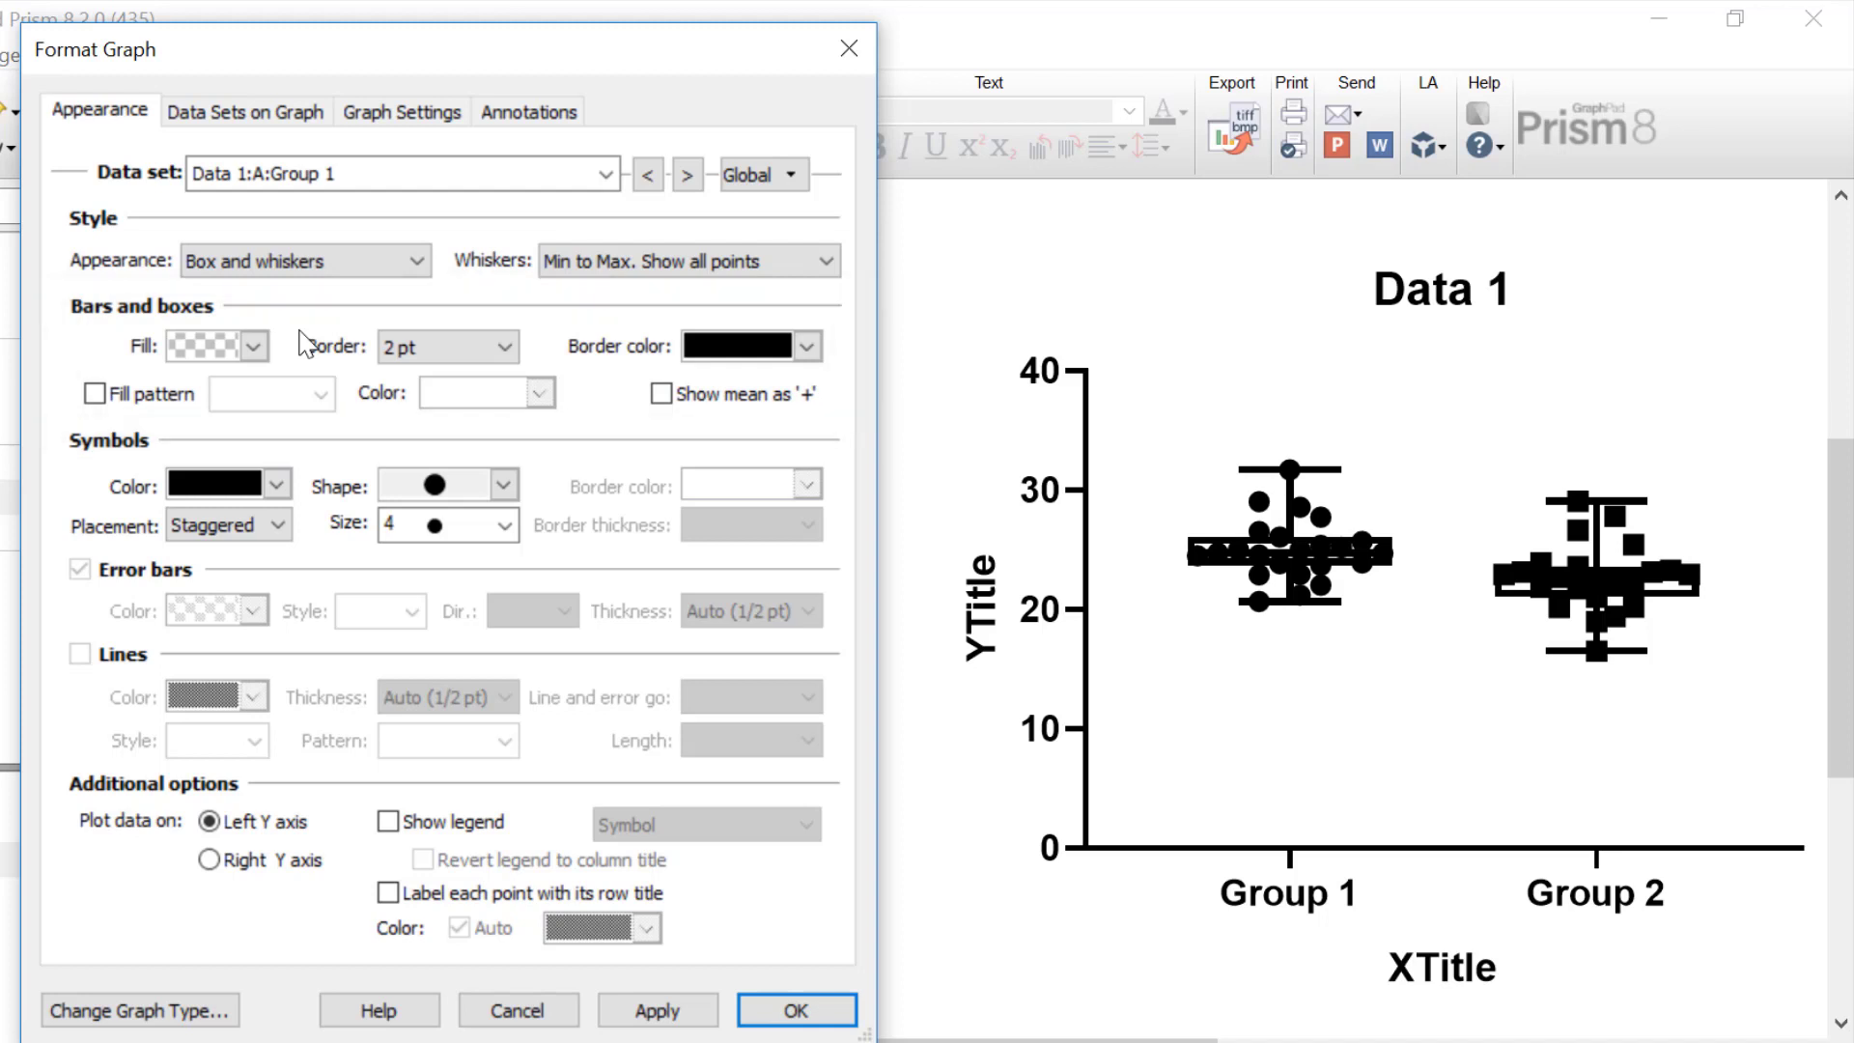
Step: Show Group 1's mean as '+' and give its box a blue border
click(704, 404)
click(806, 346)
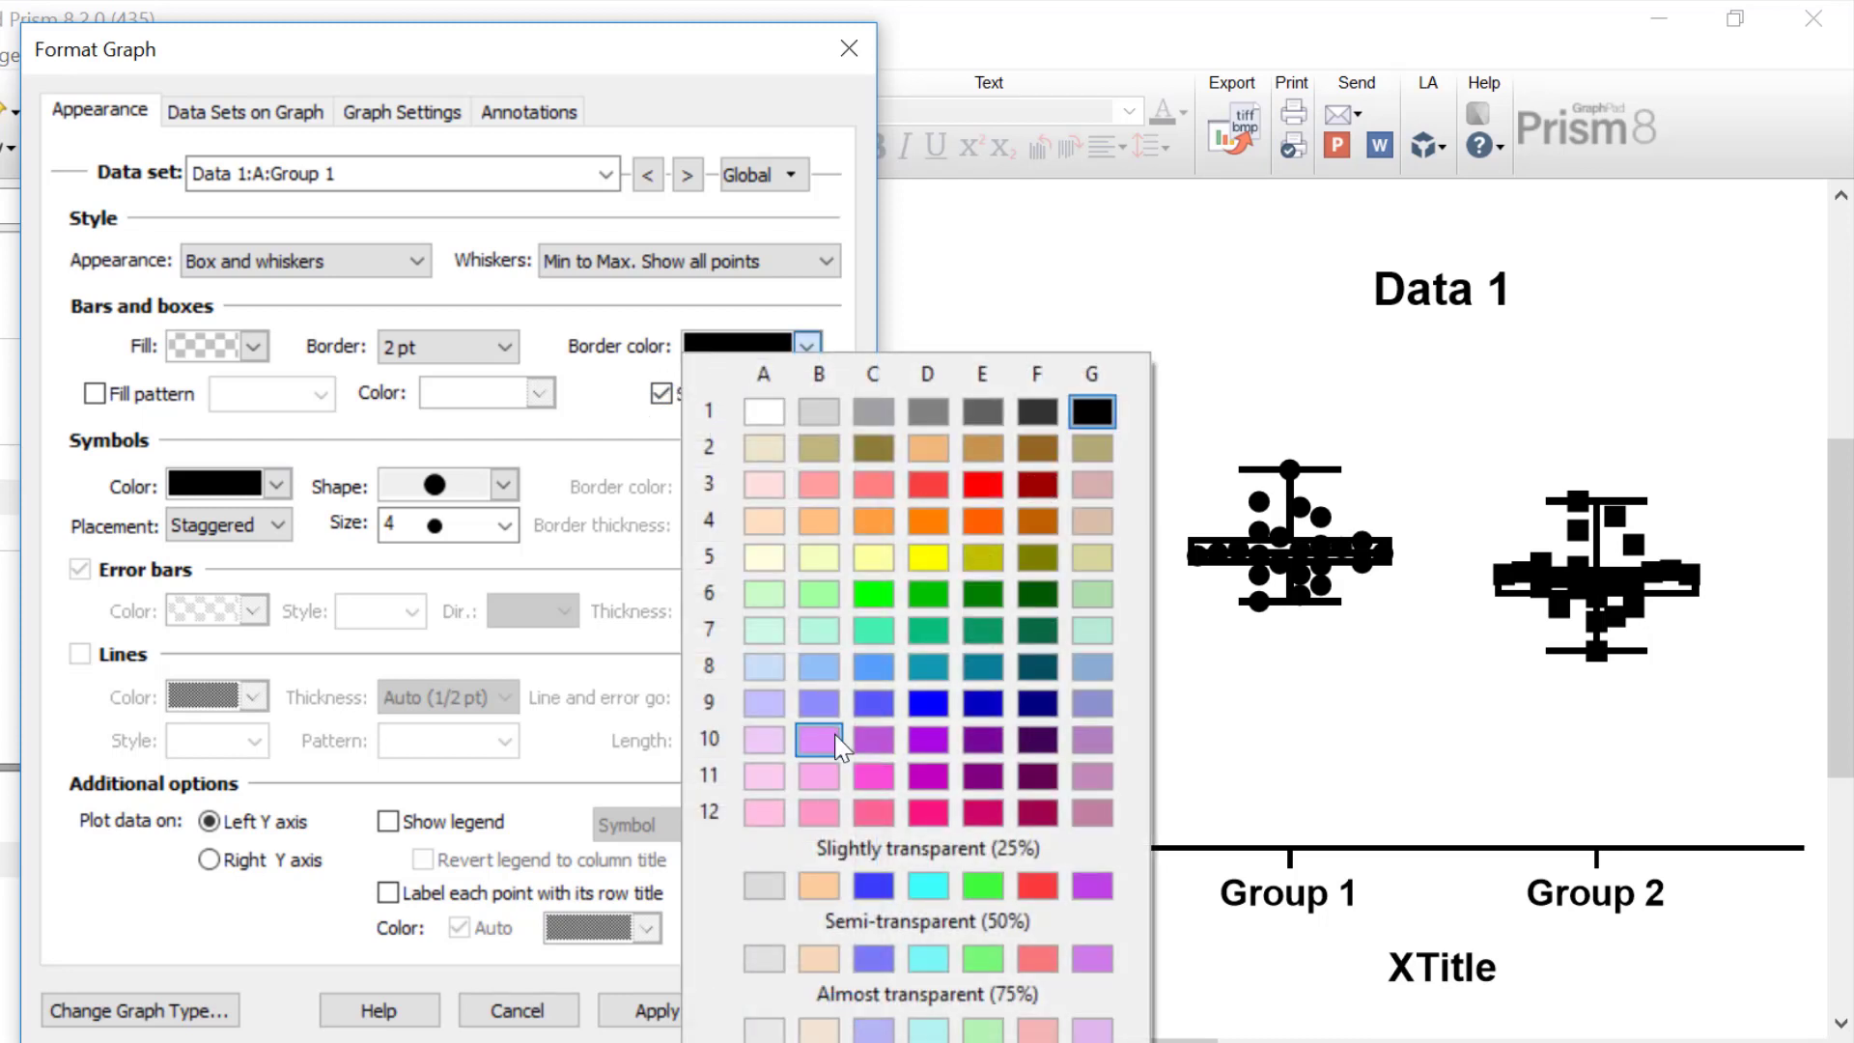
click(929, 706)
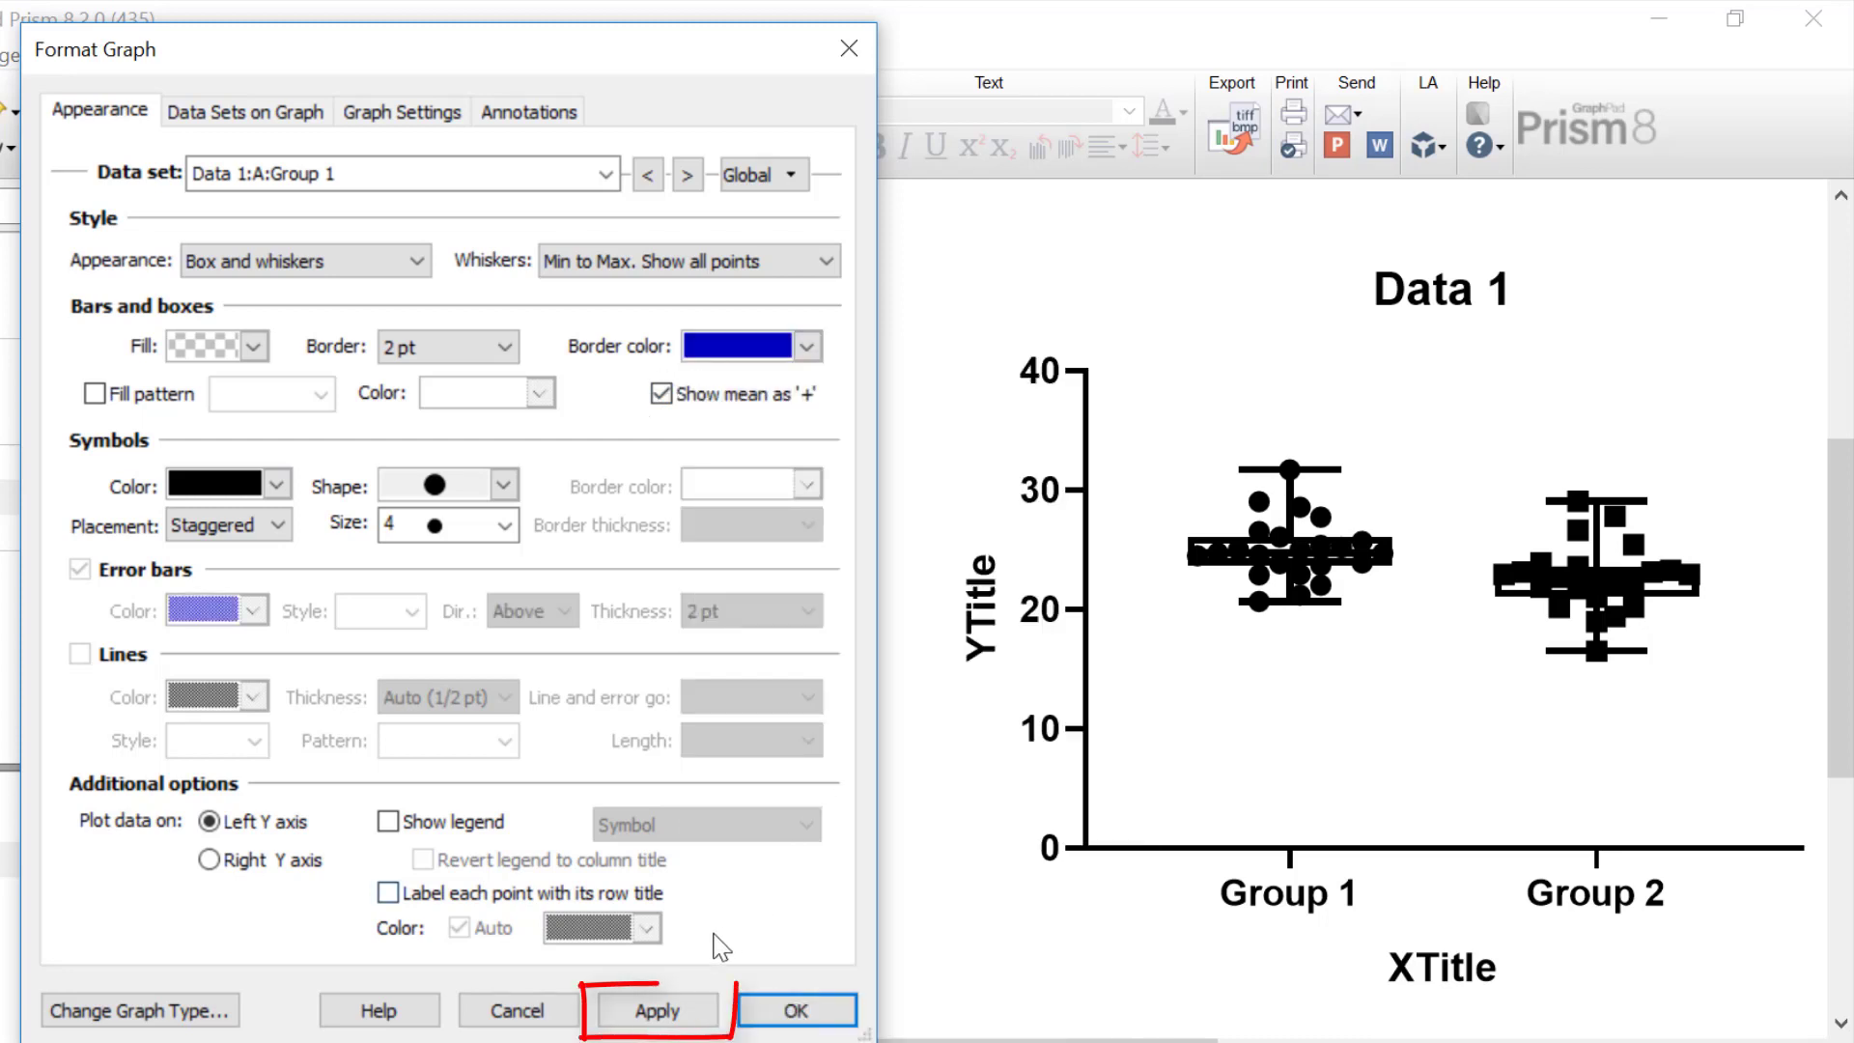
click(636, 1006)
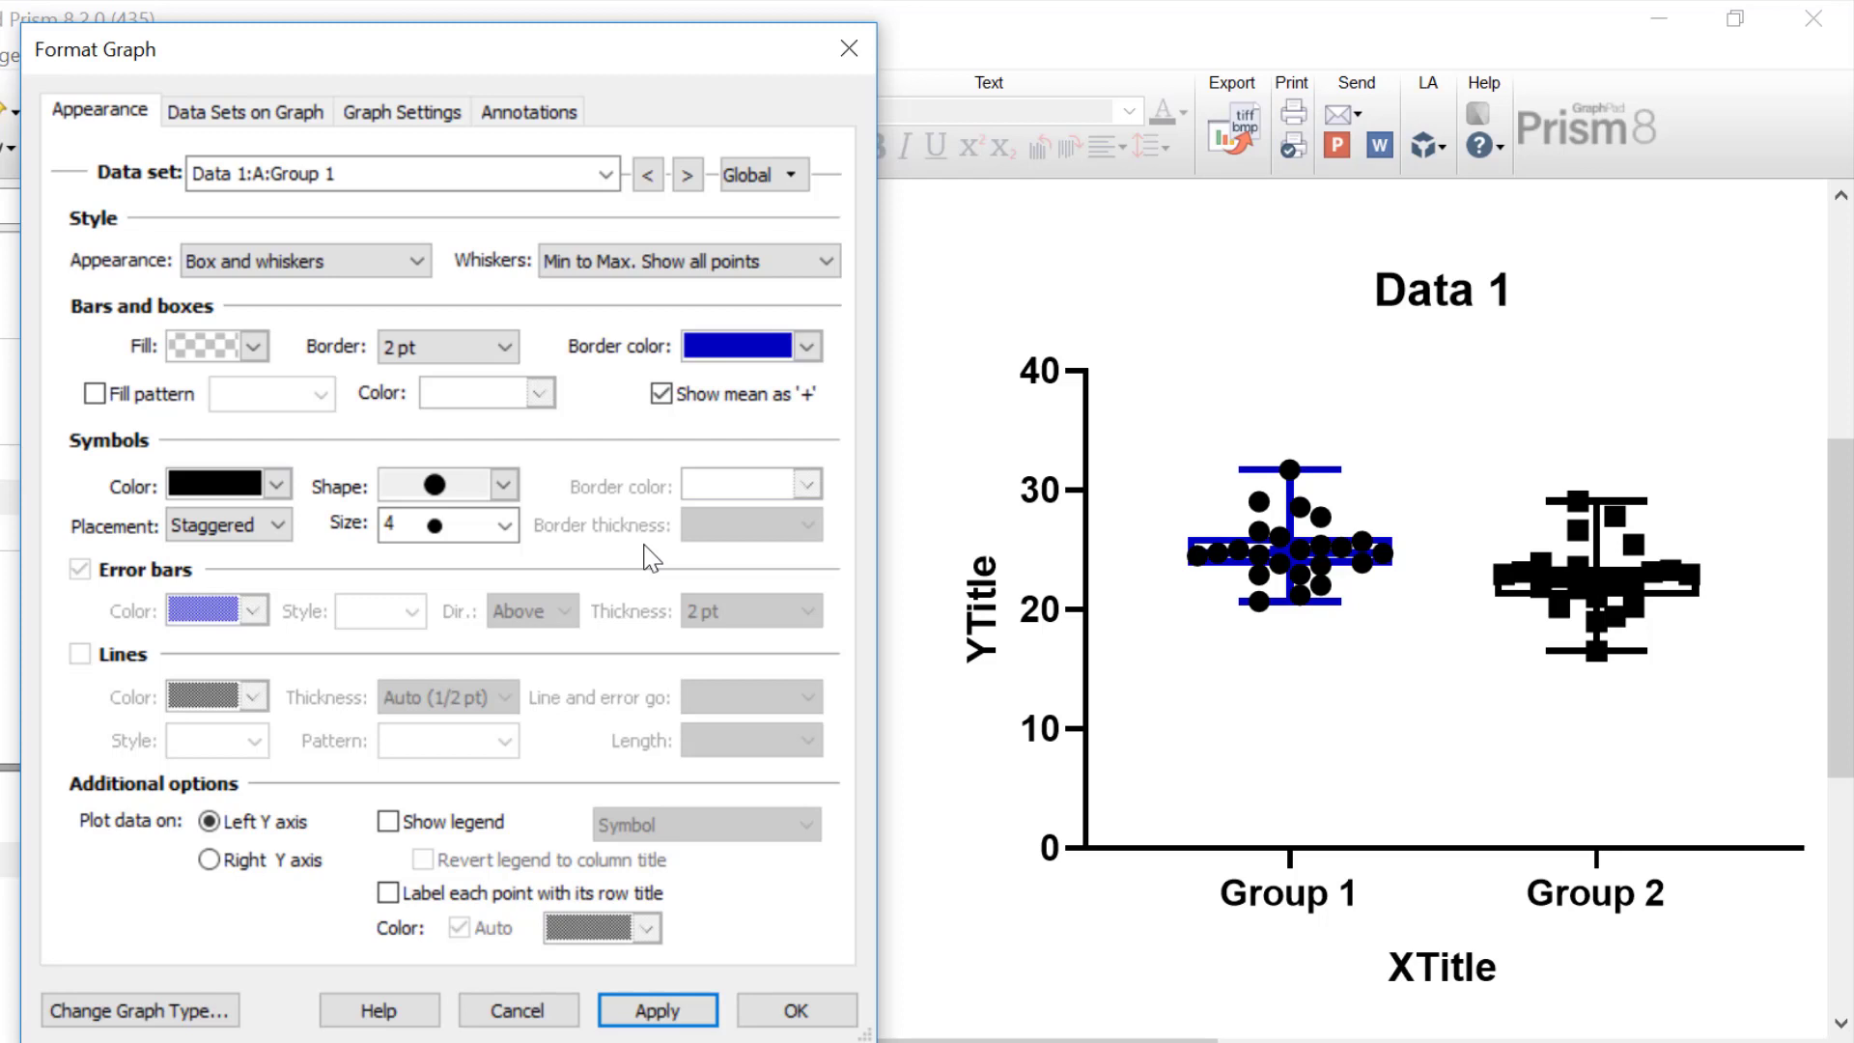
Step: For Group 2, show the mean as '+' and make the box border purple
click(688, 176)
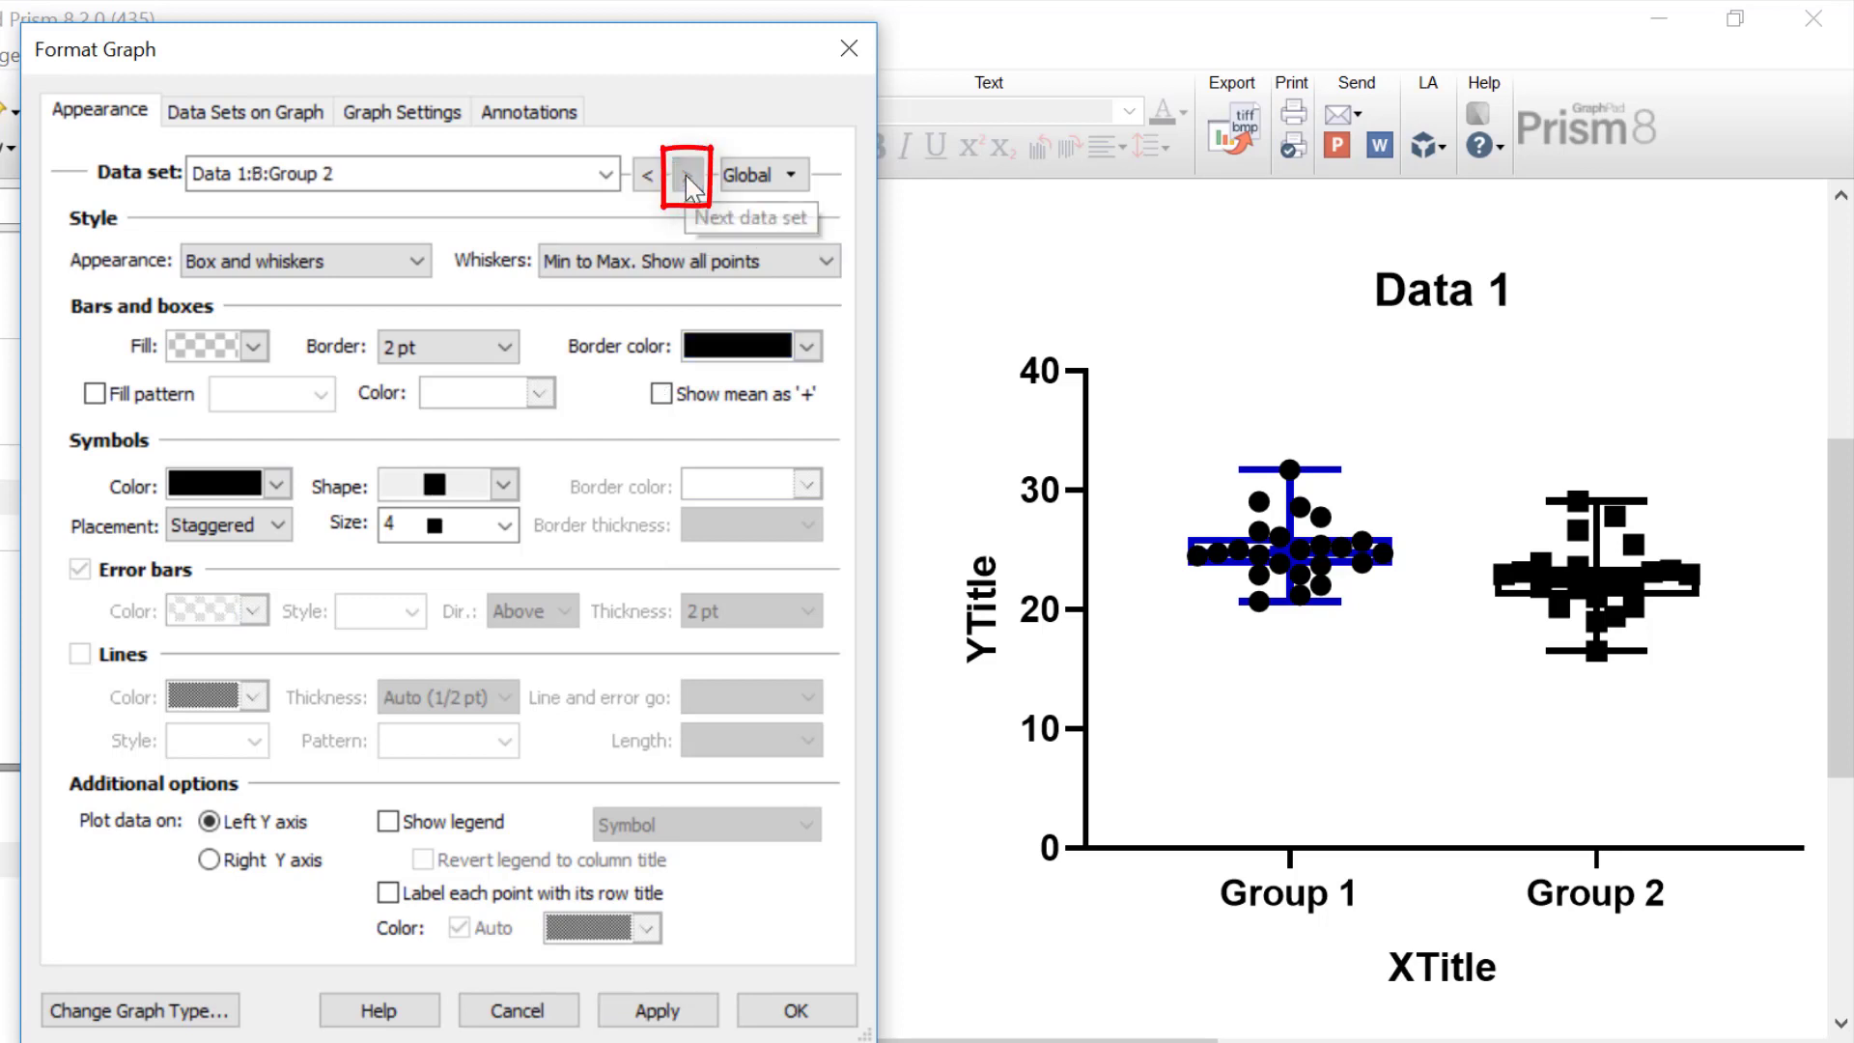
click(663, 393)
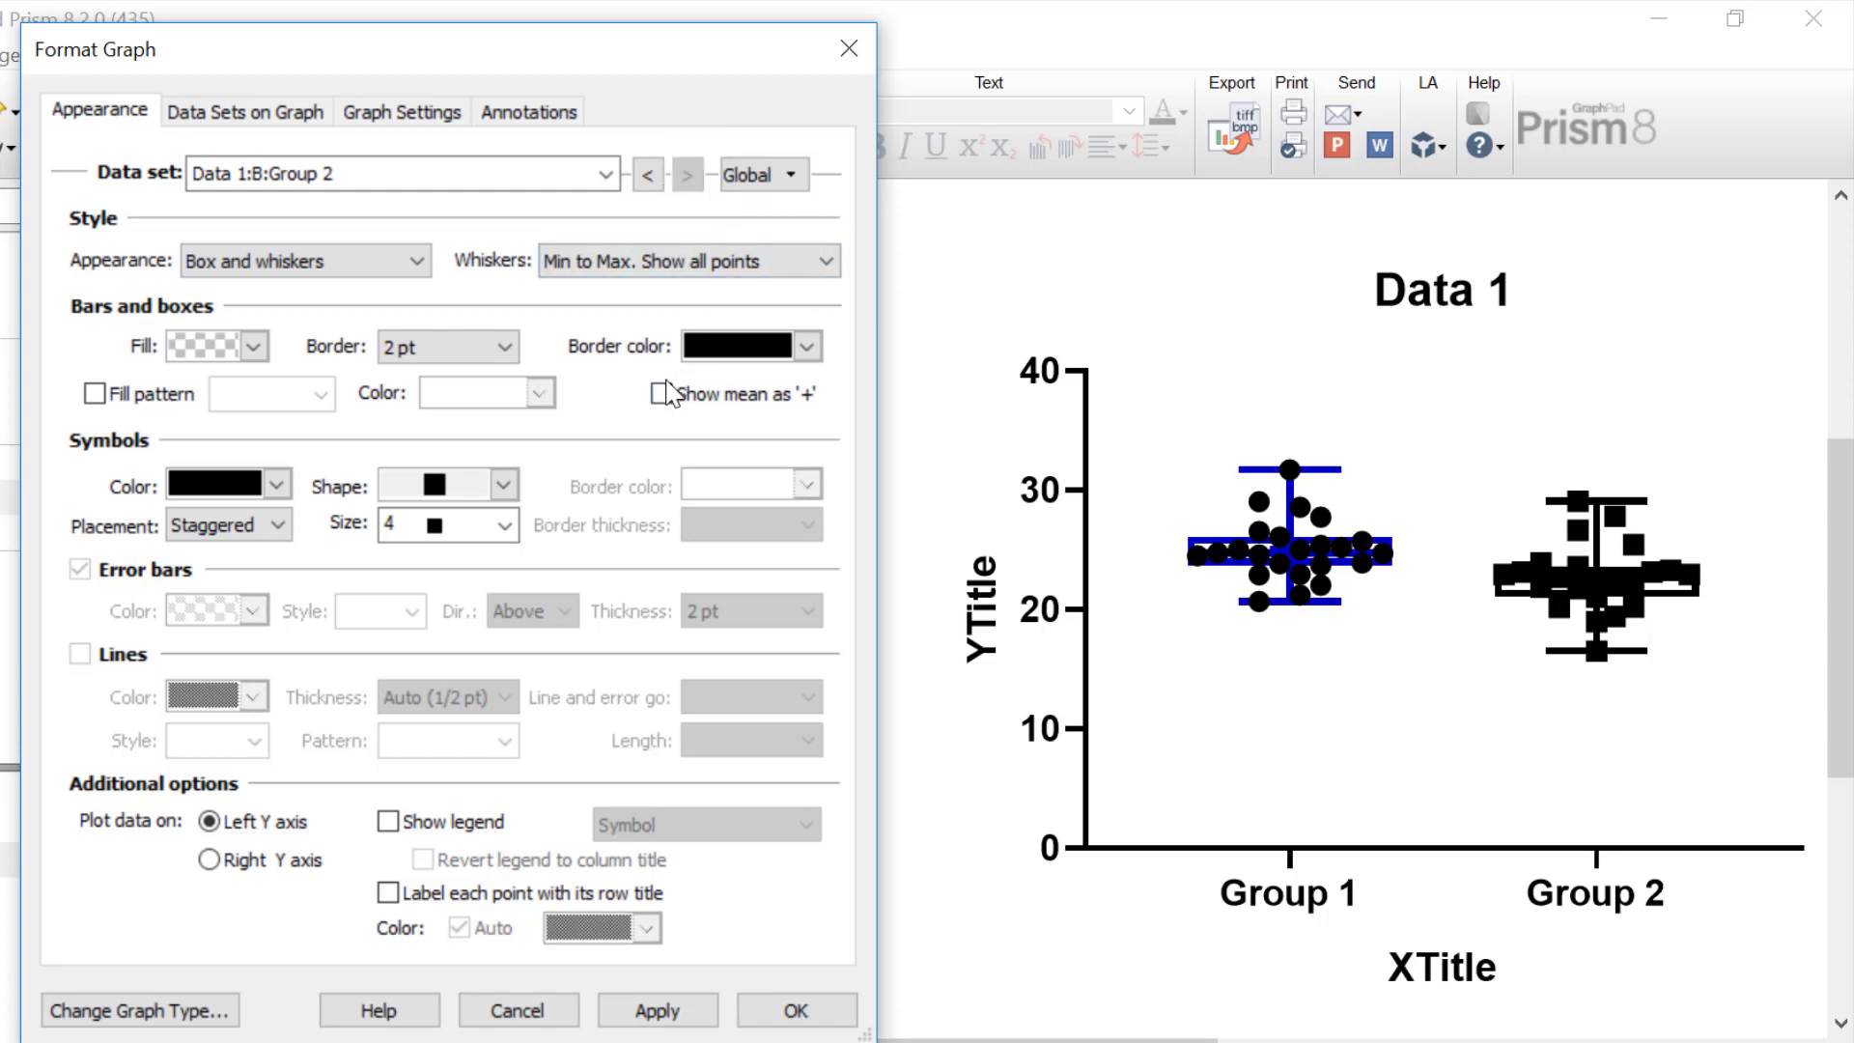
click(729, 359)
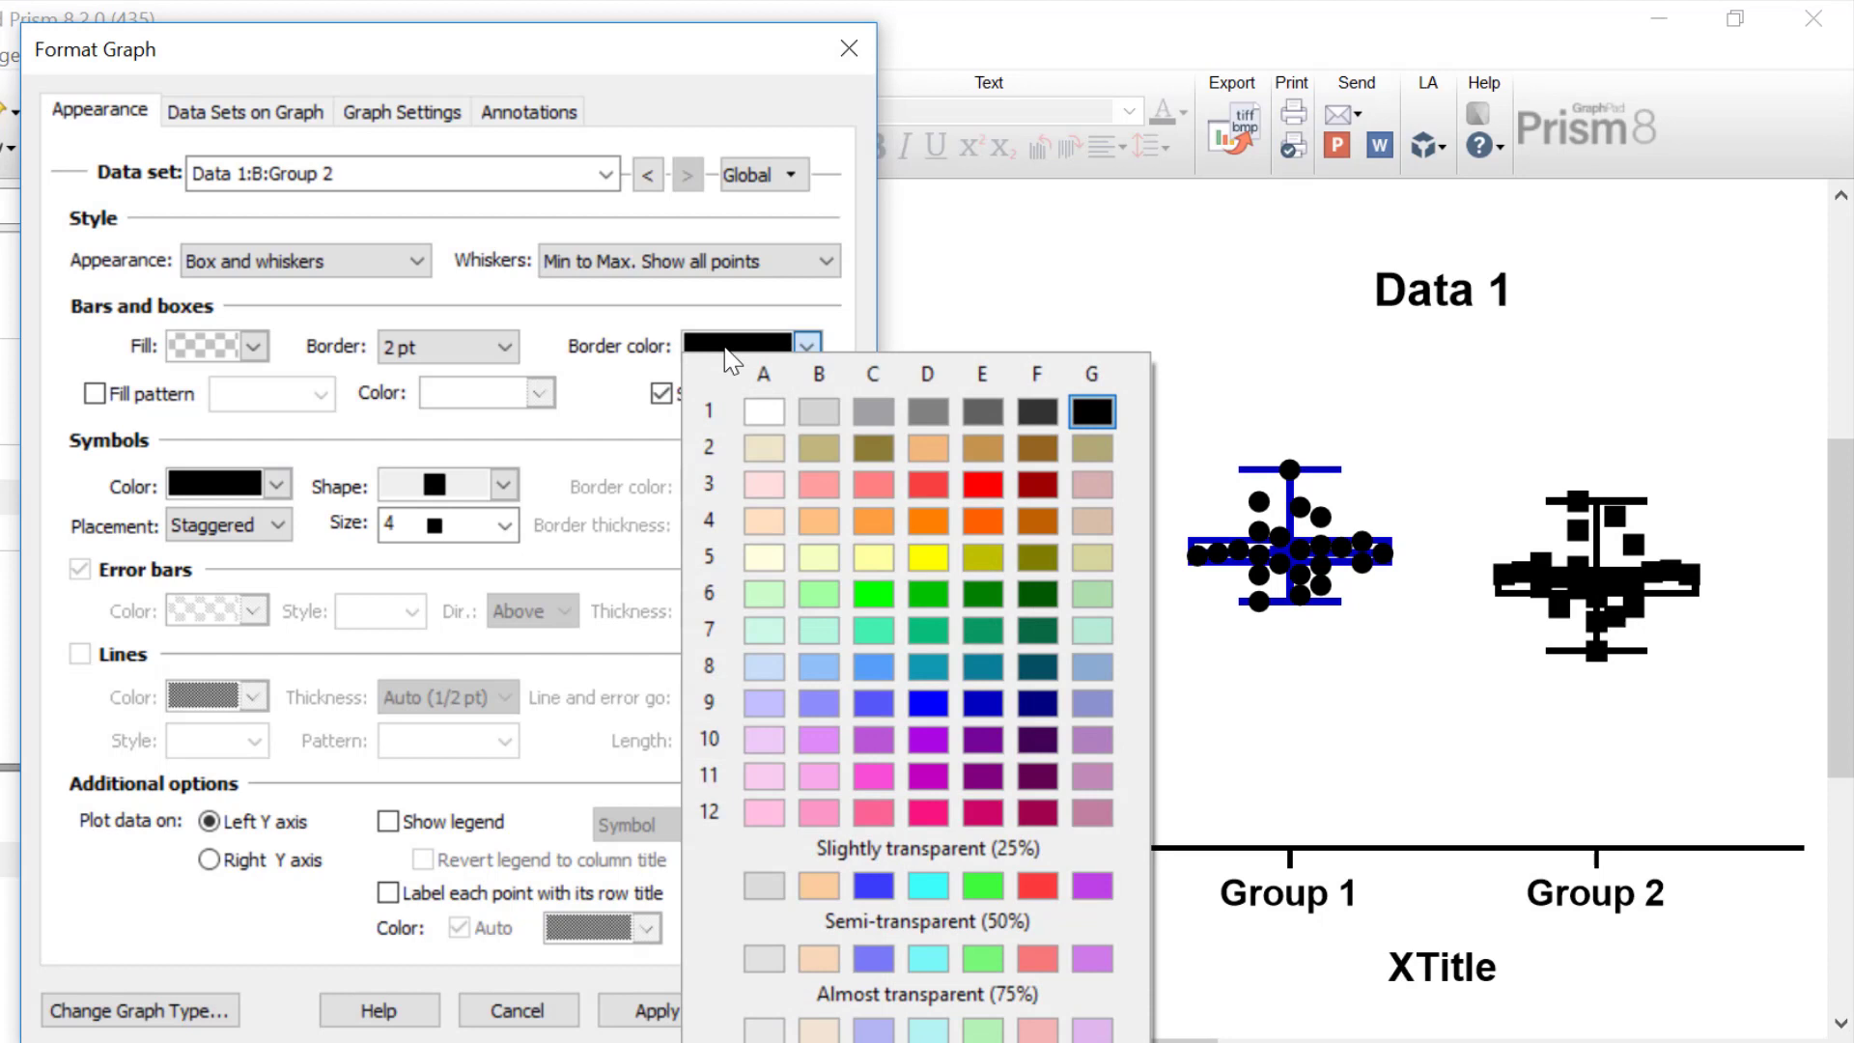
click(925, 730)
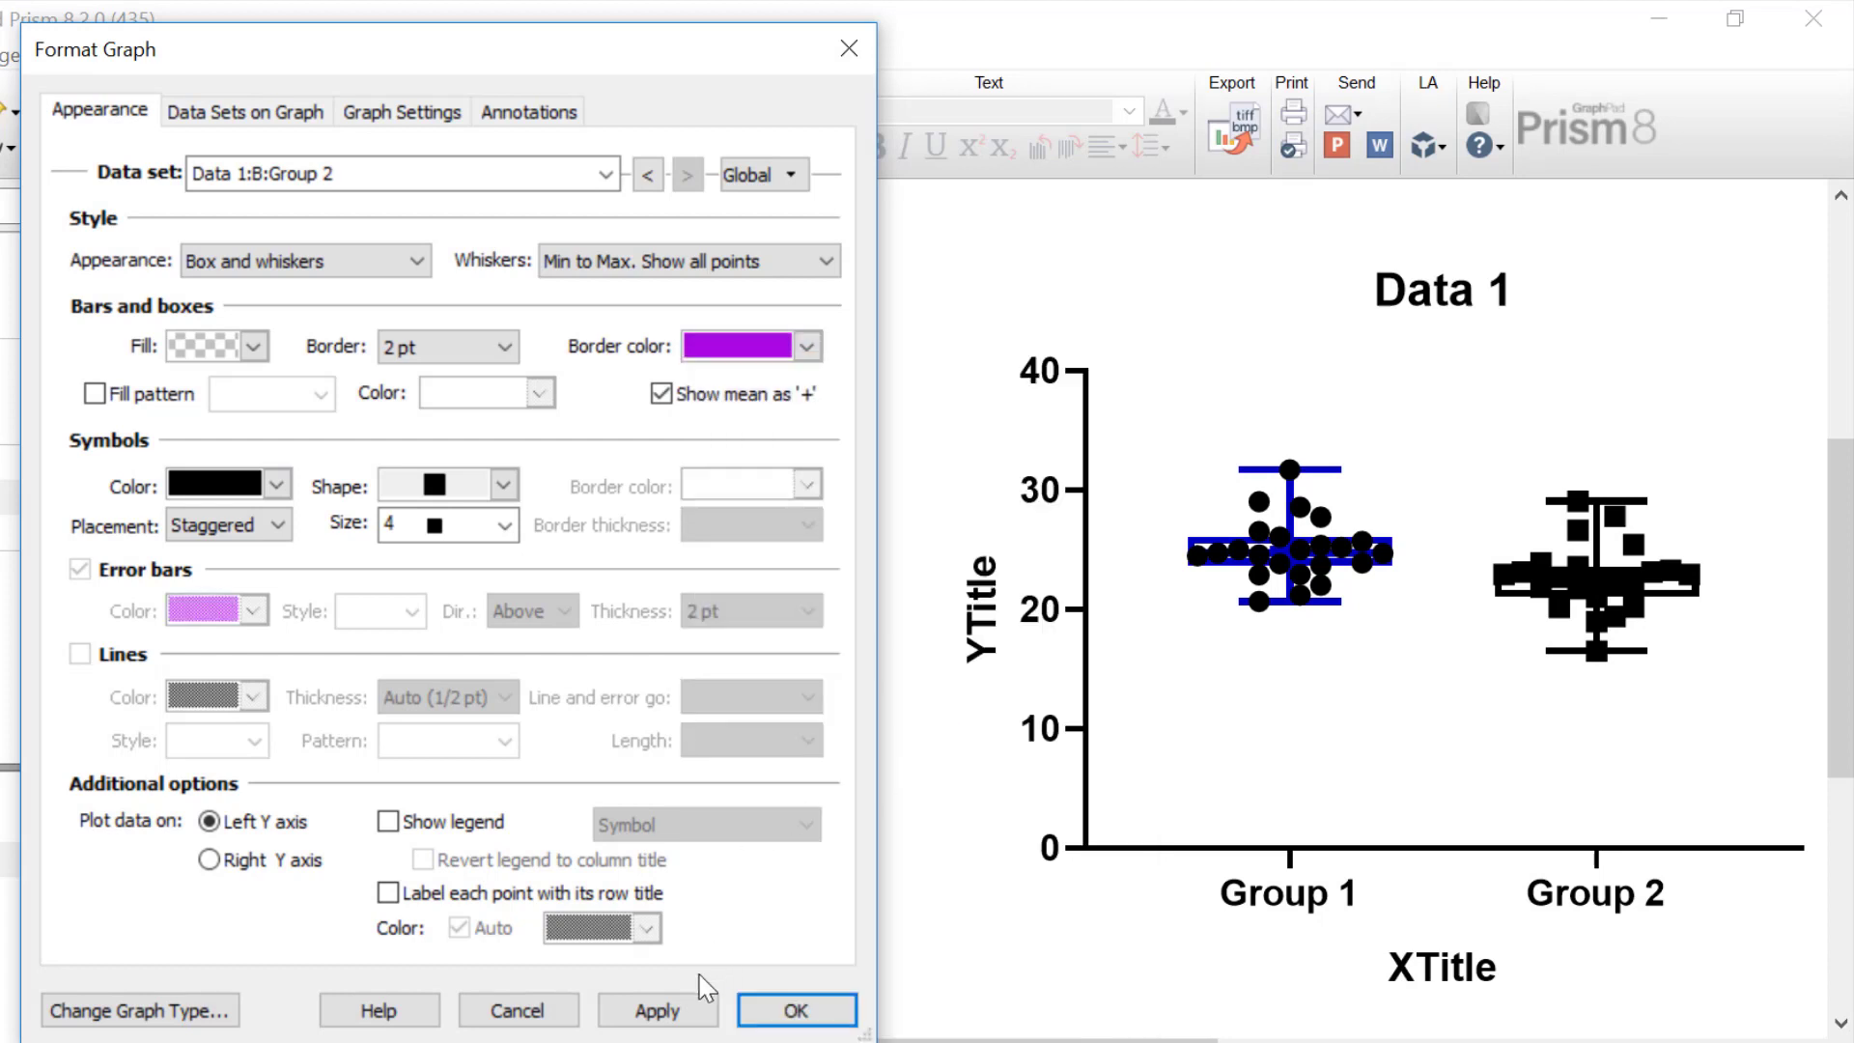
click(657, 1010)
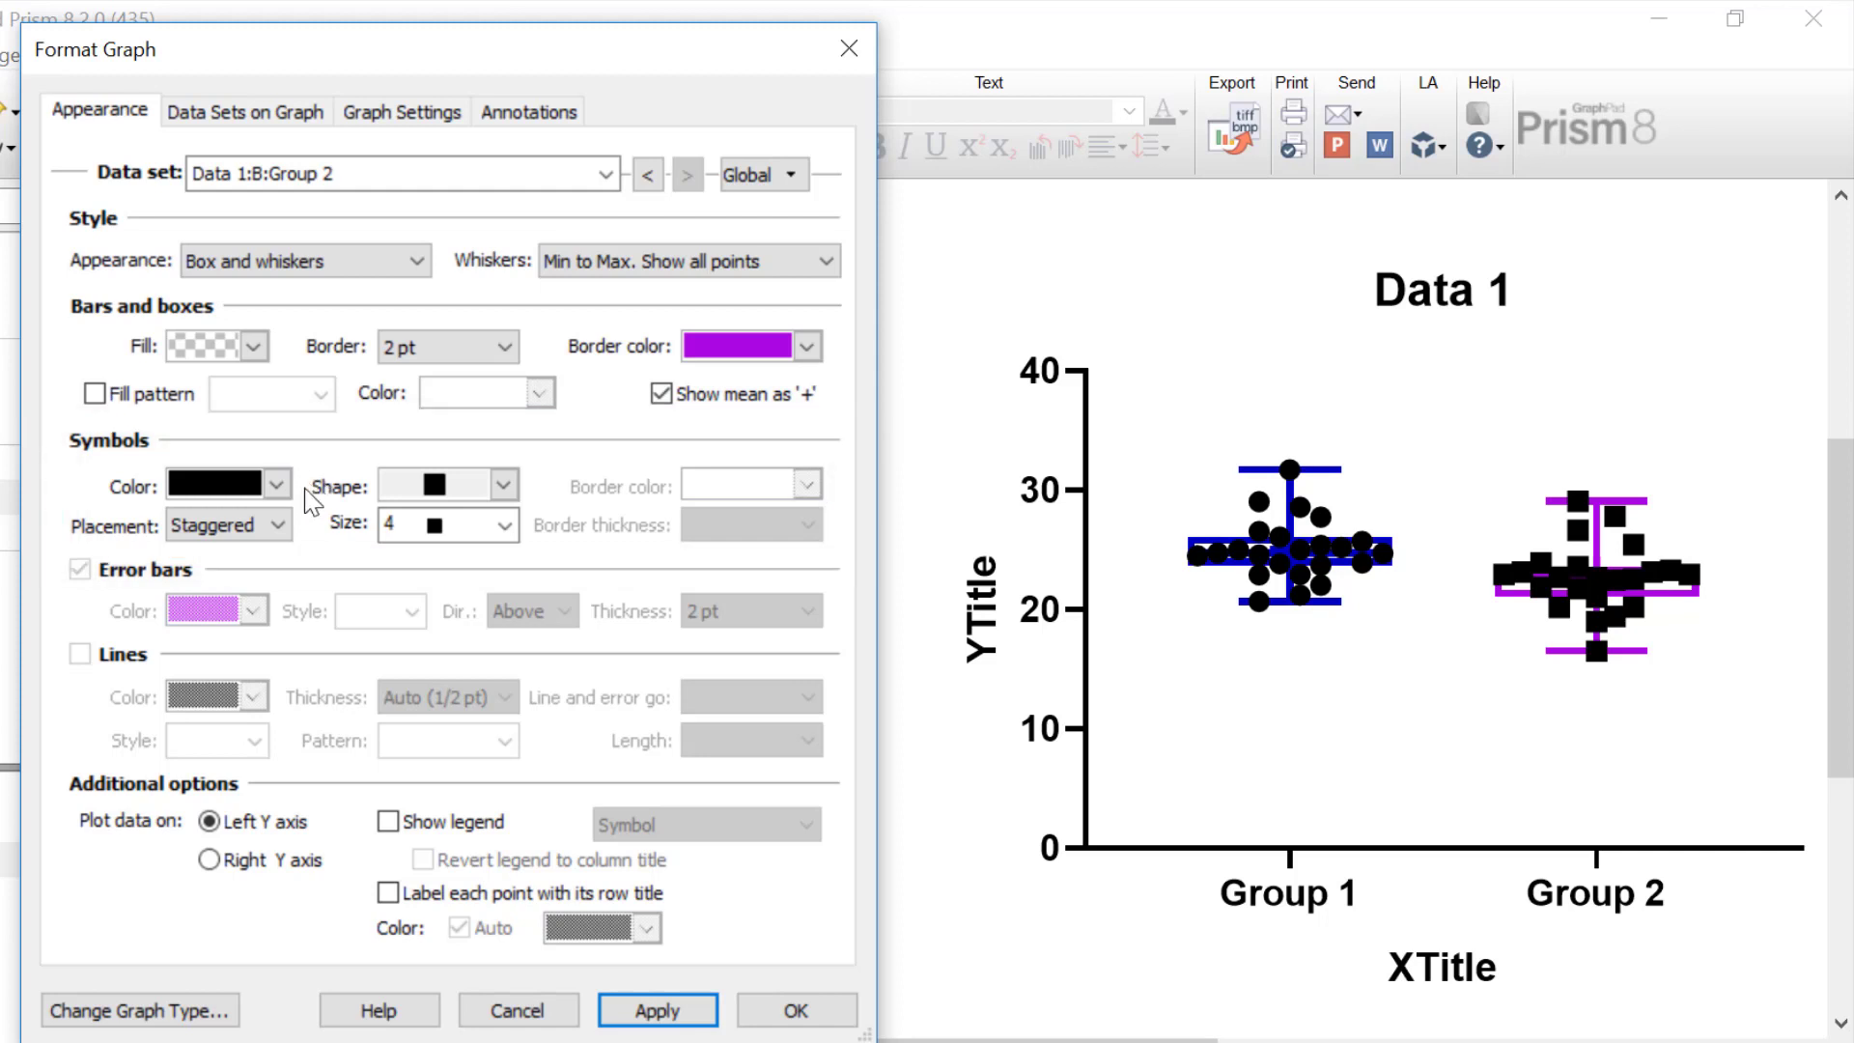
click(280, 526)
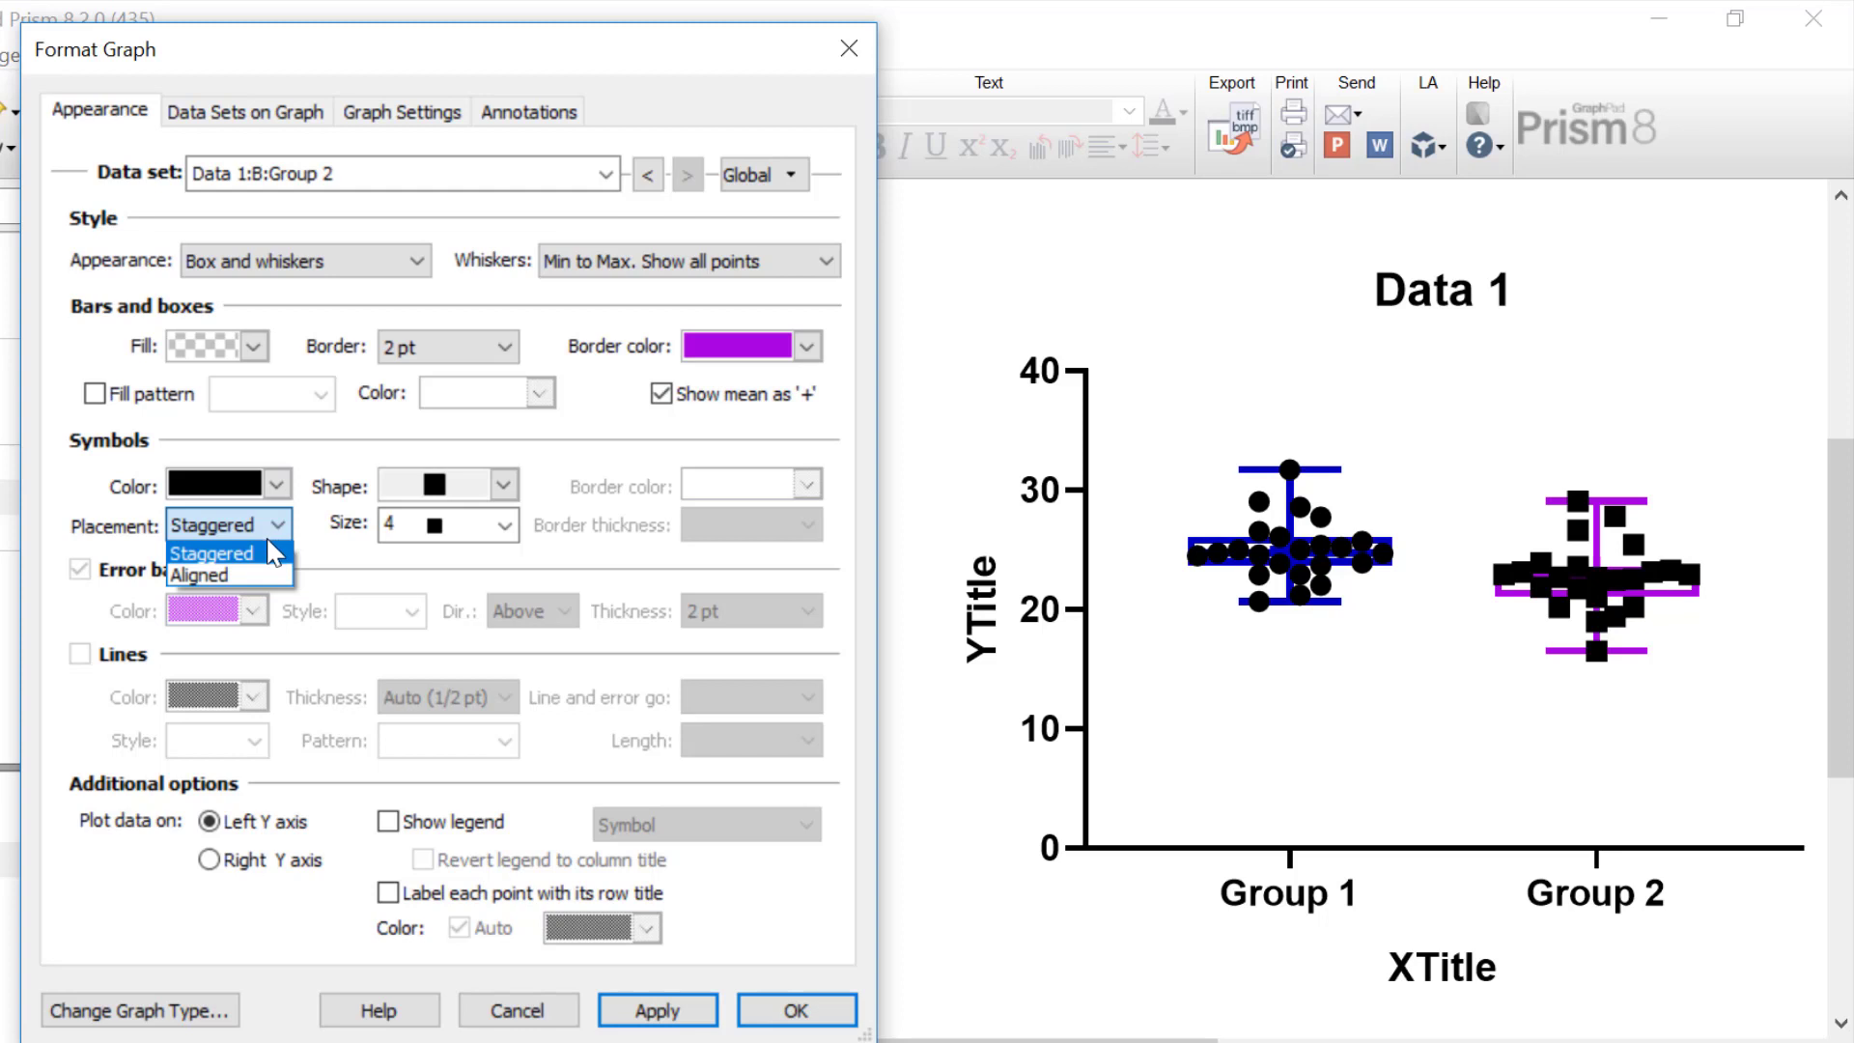
click(274, 579)
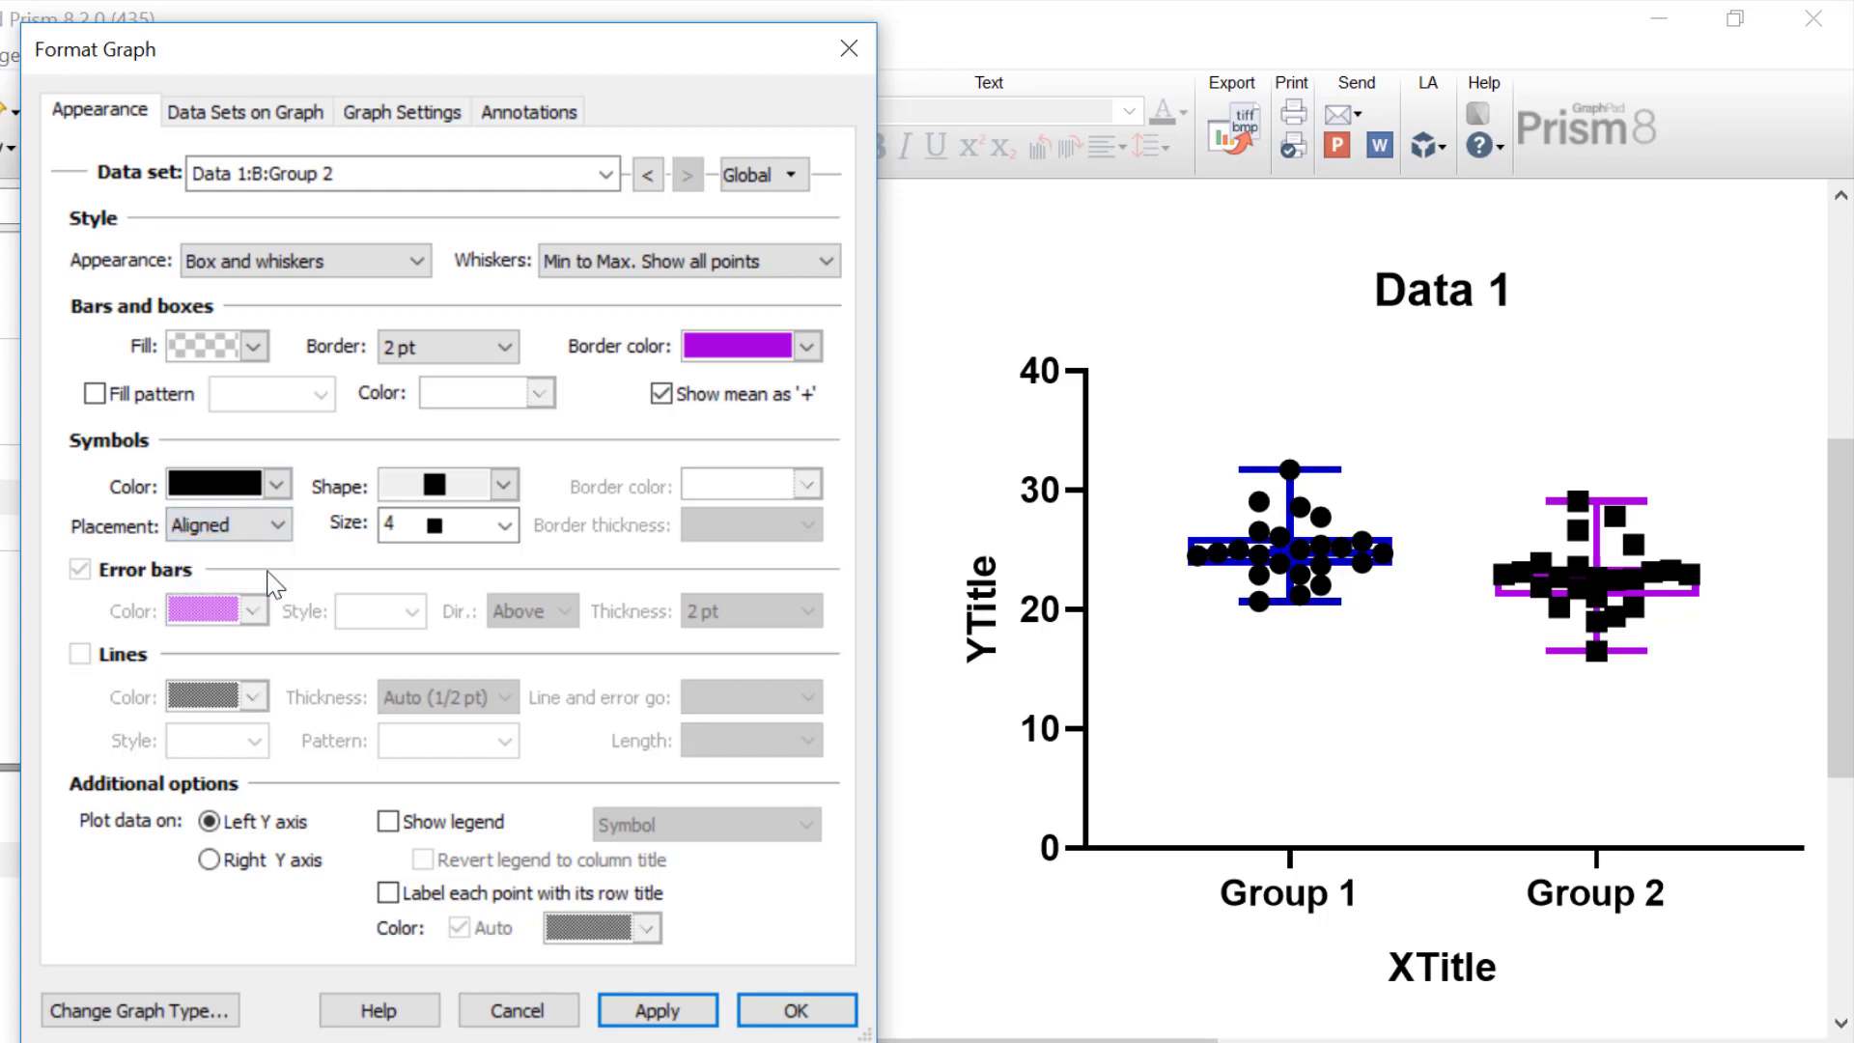
click(652, 1009)
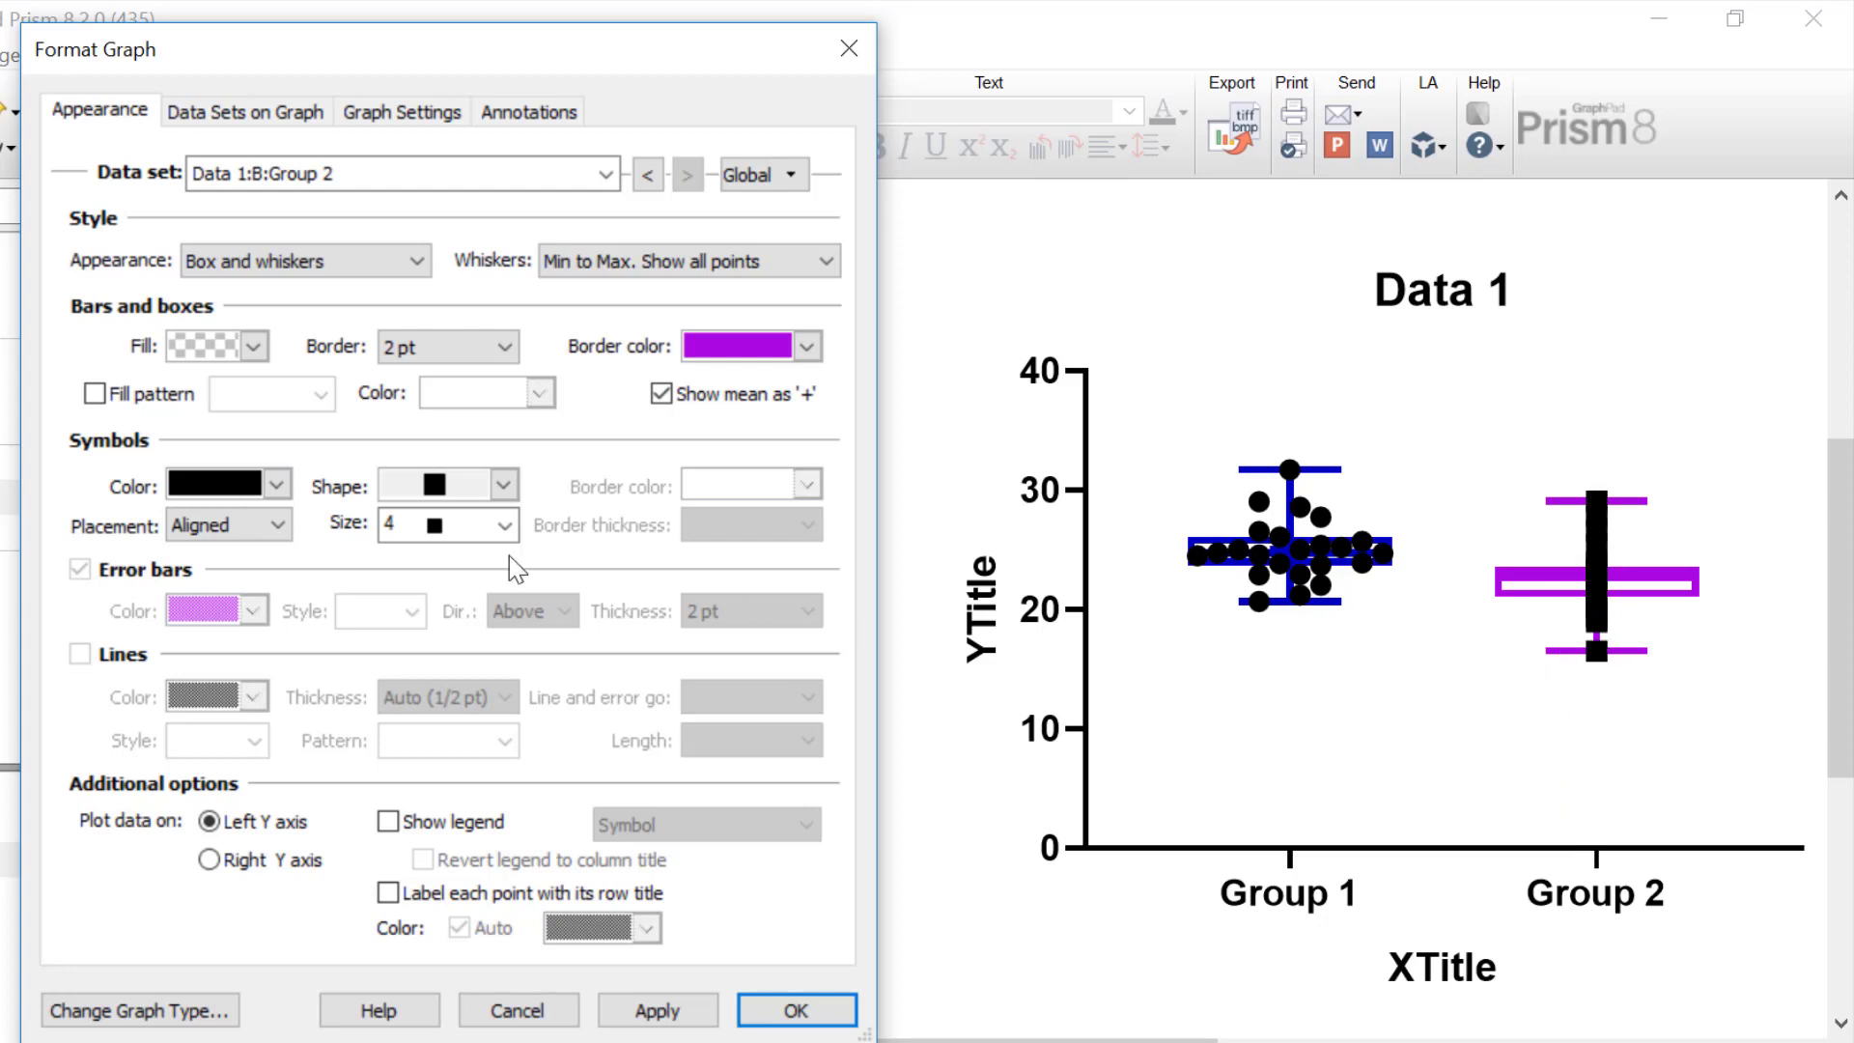
click(261, 526)
click(263, 550)
click(660, 1011)
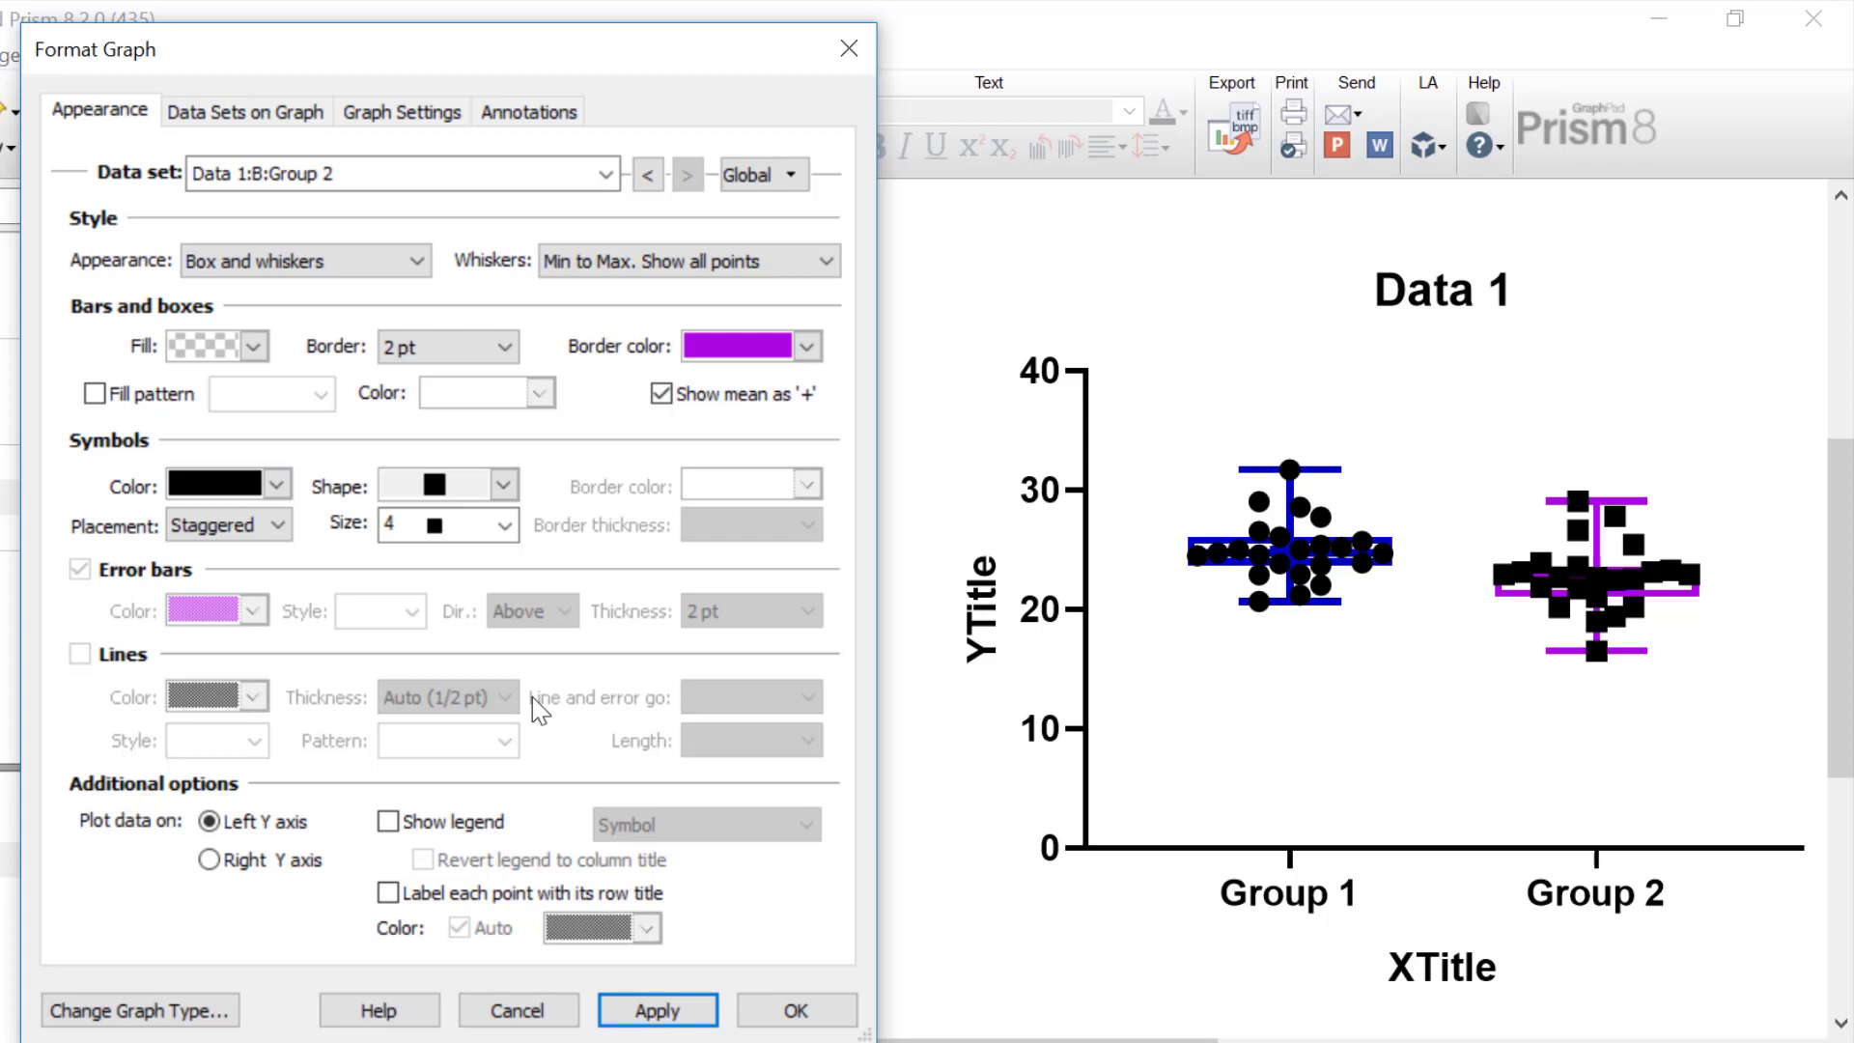
Step: Change Group 2's point shape to up-triangles
click(478, 486)
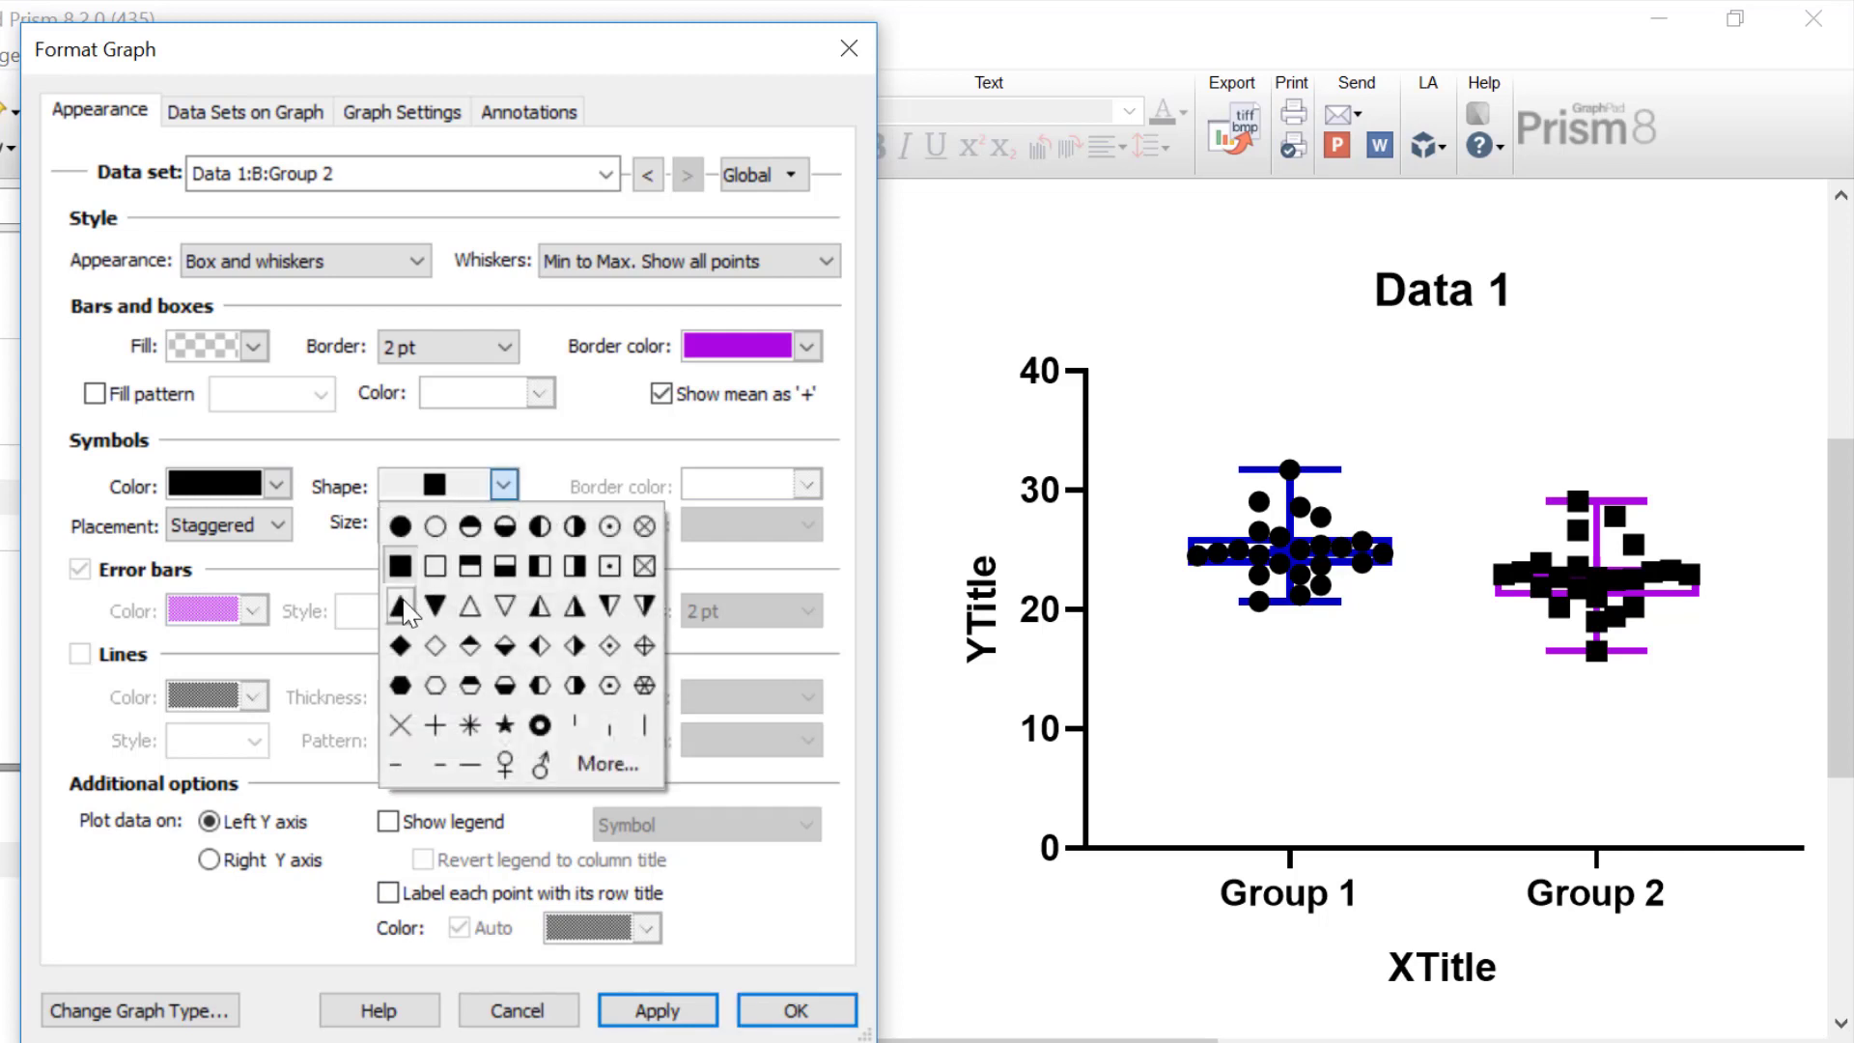
click(400, 607)
click(648, 1010)
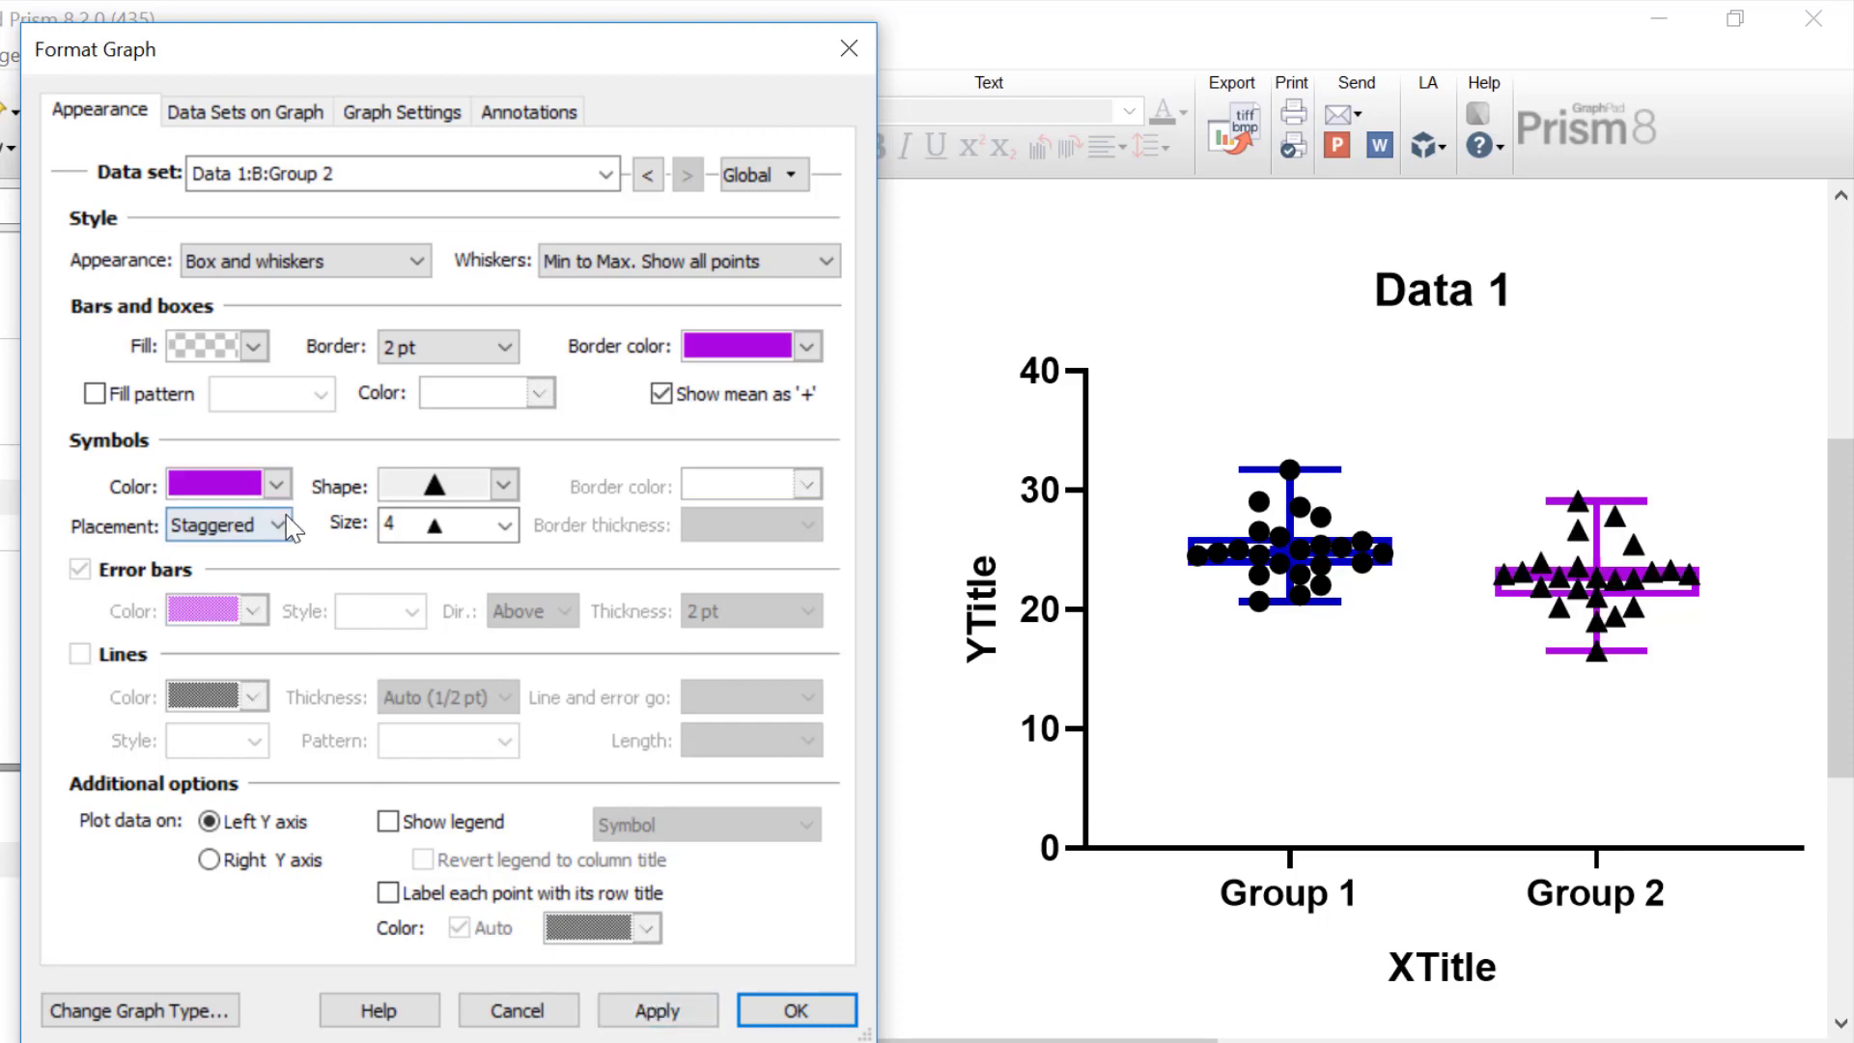
Step: Color Group 2's triangles 75%-transparent purple, then switch to Group 1's data set
click(277, 483)
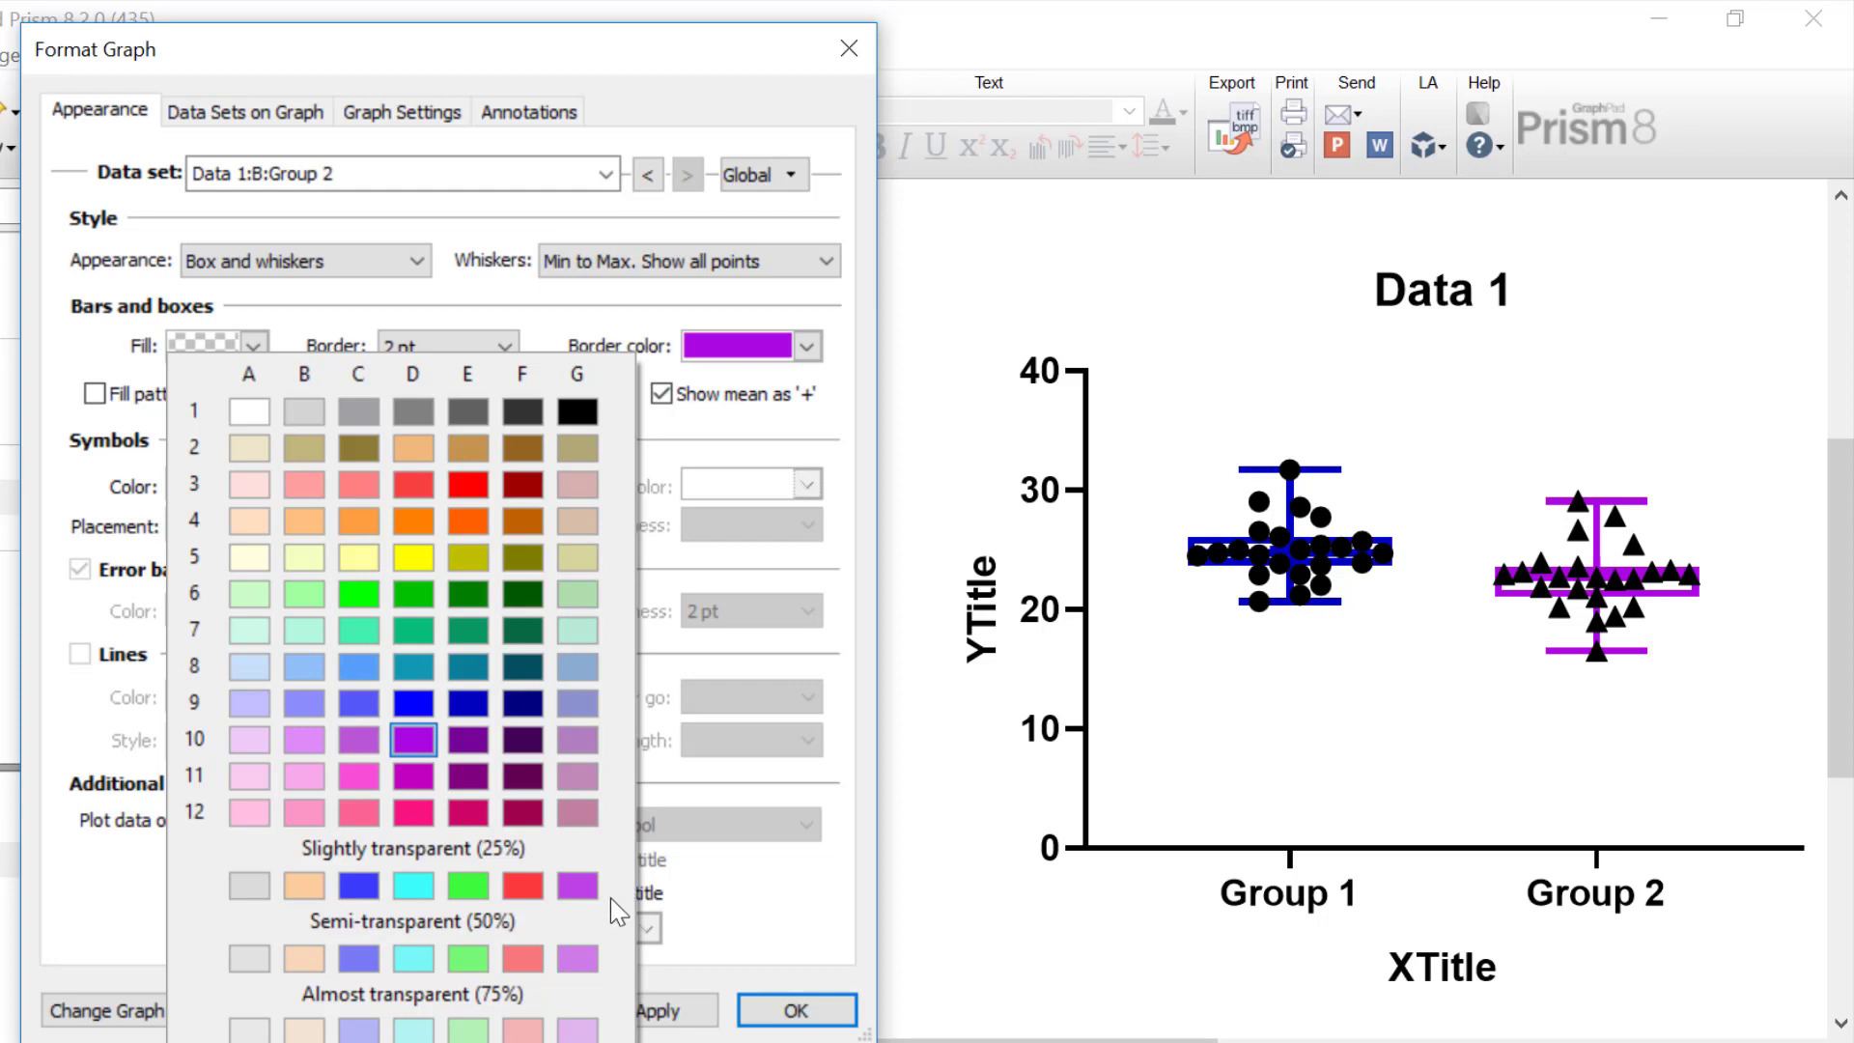
click(584, 1033)
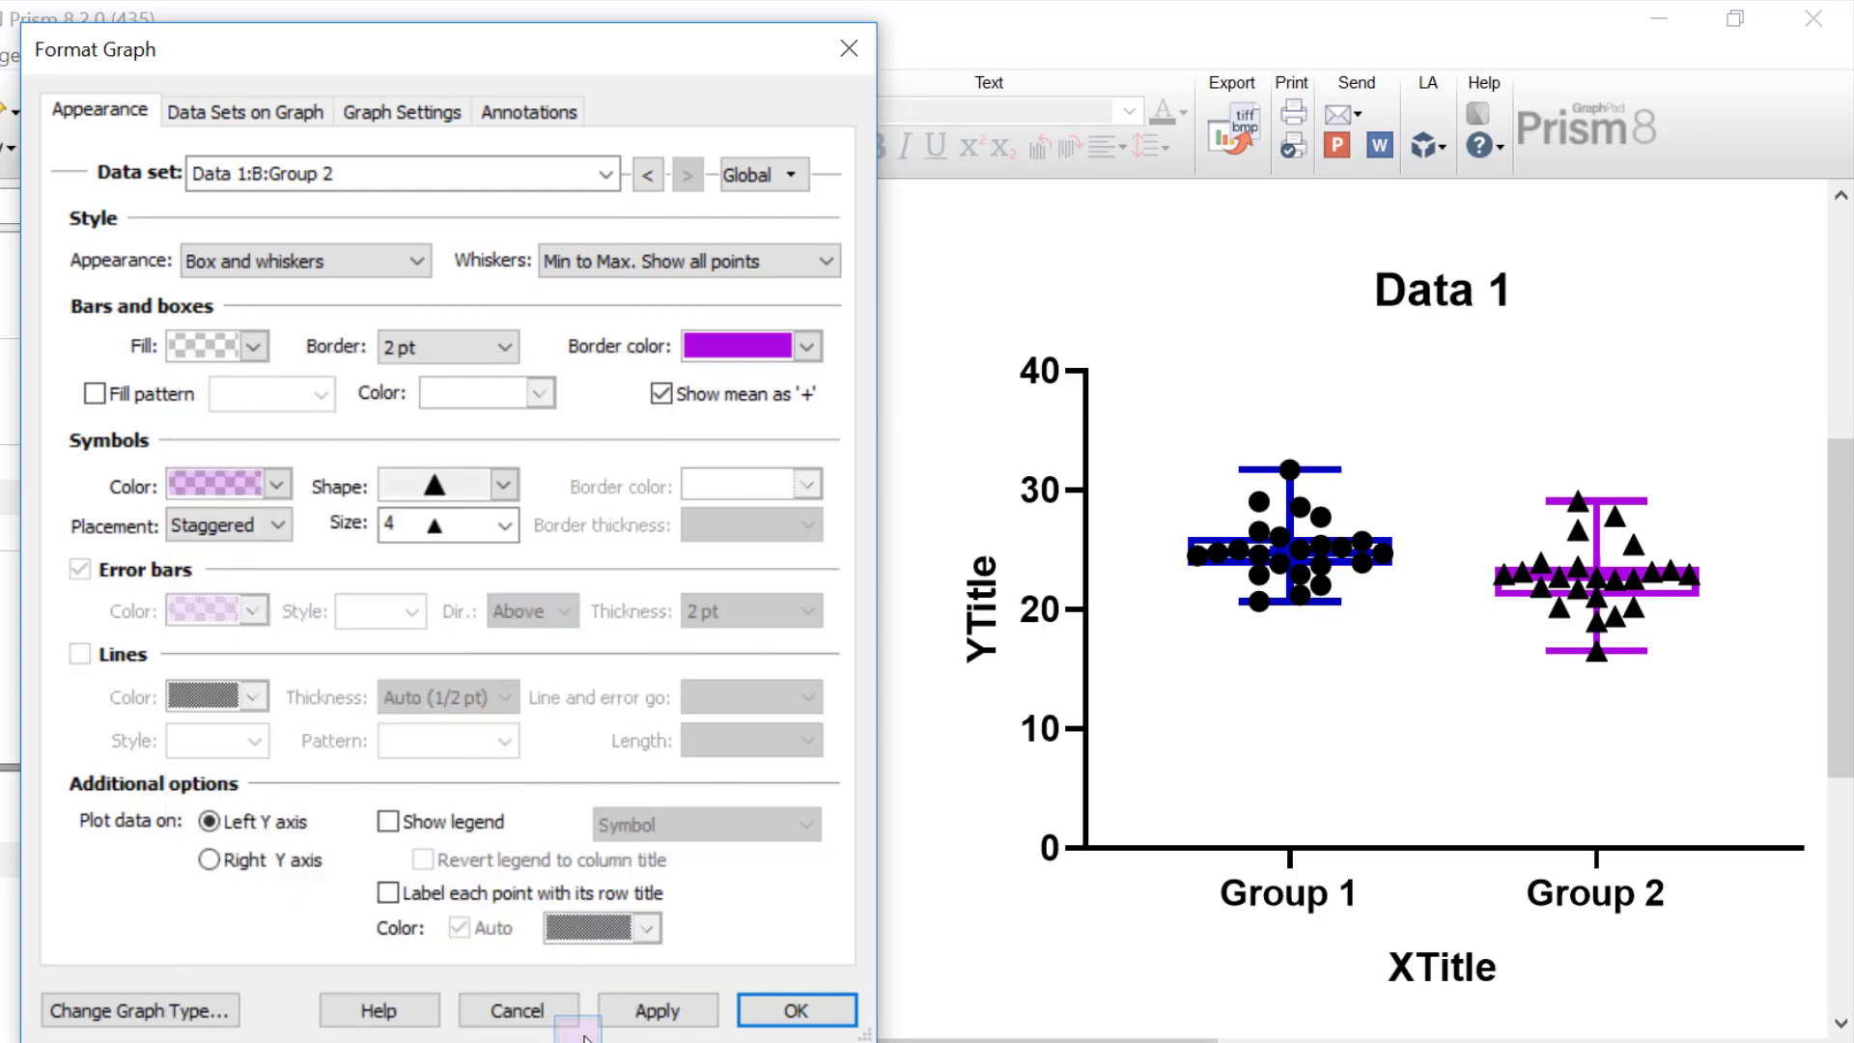
click(640, 1022)
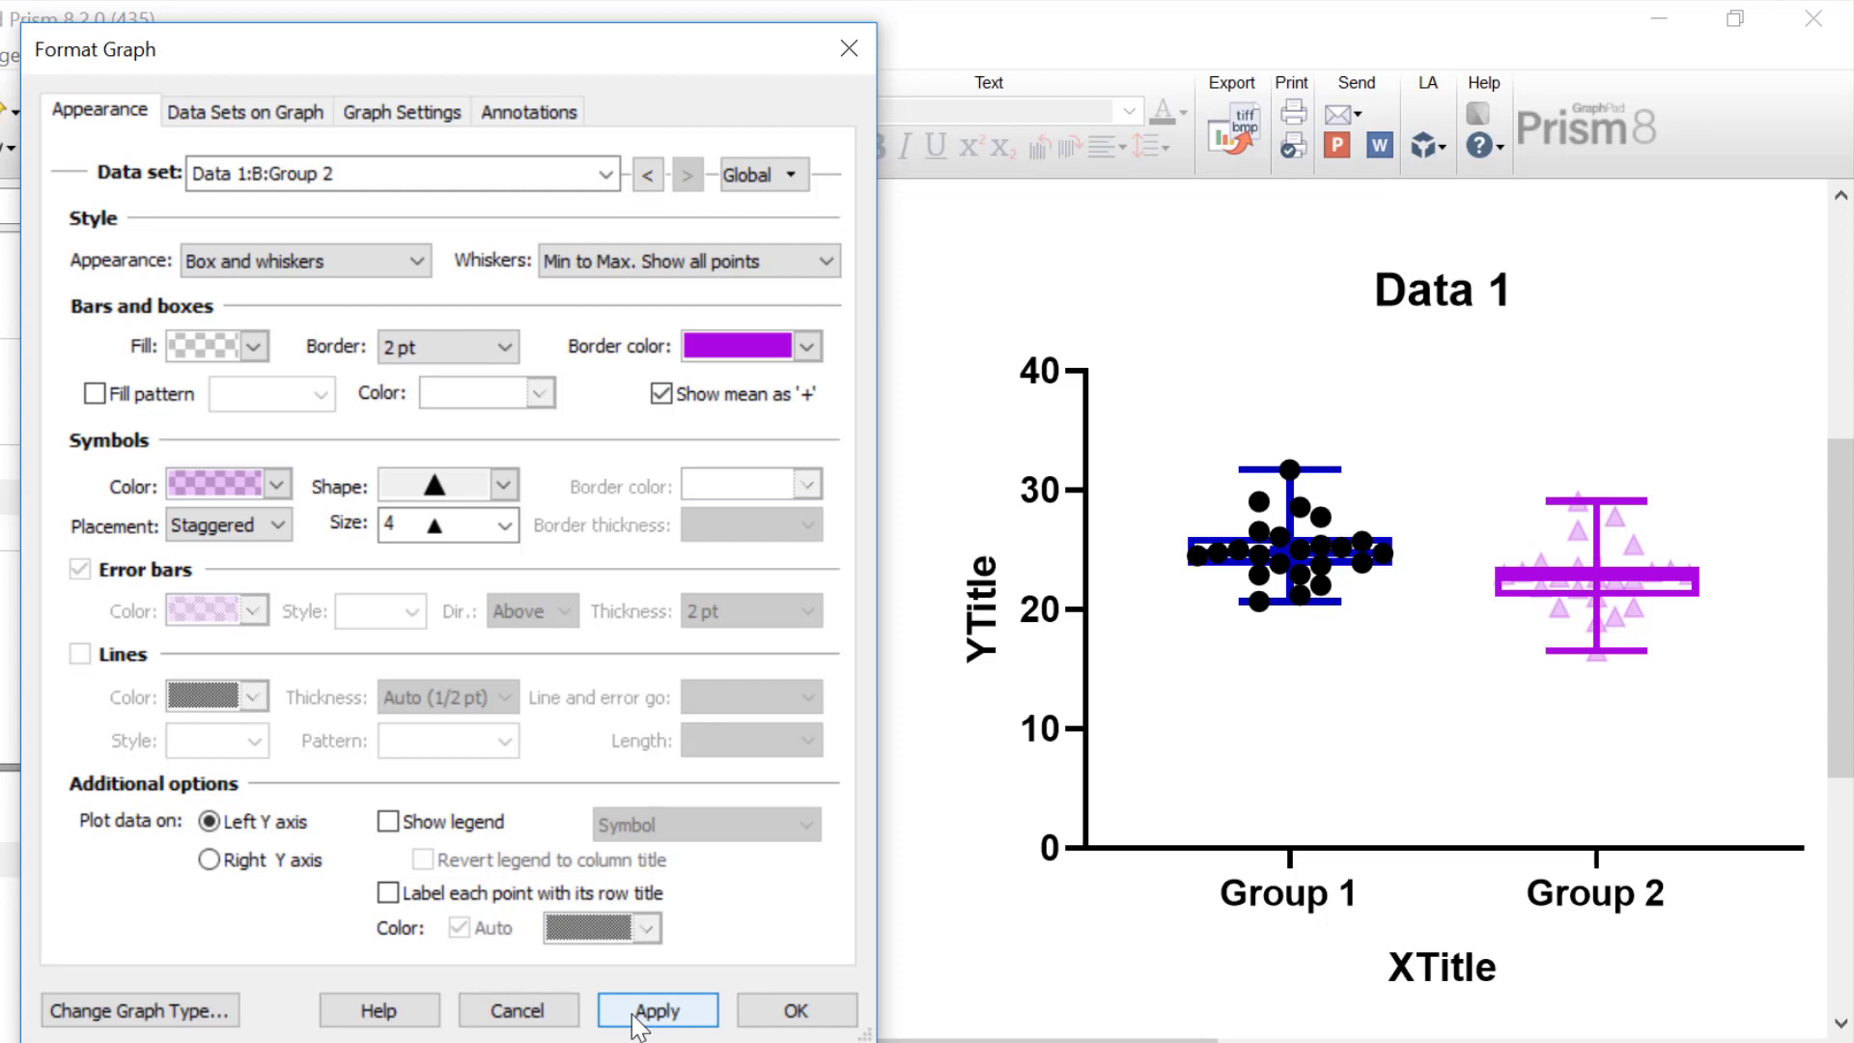
click(647, 175)
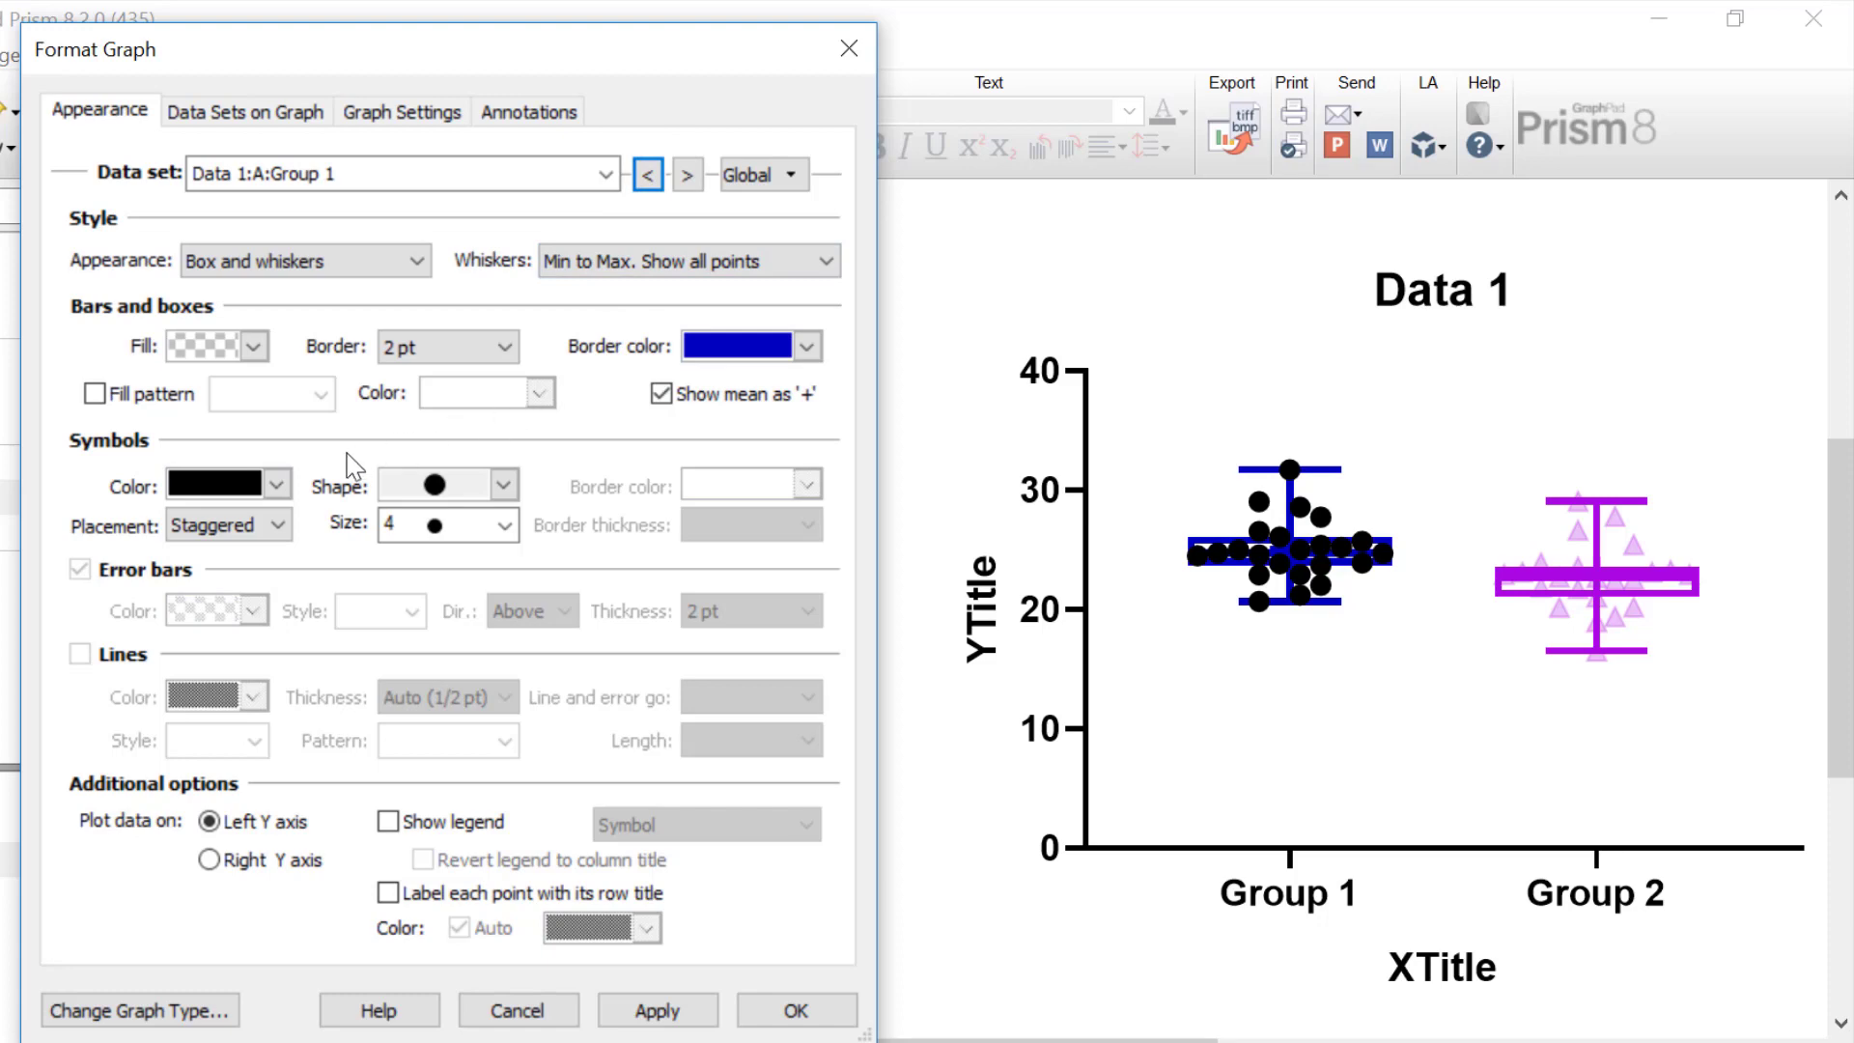
Step: Color Group 1's circles 75%-transparent blue-violet and close Format Graph
click(278, 488)
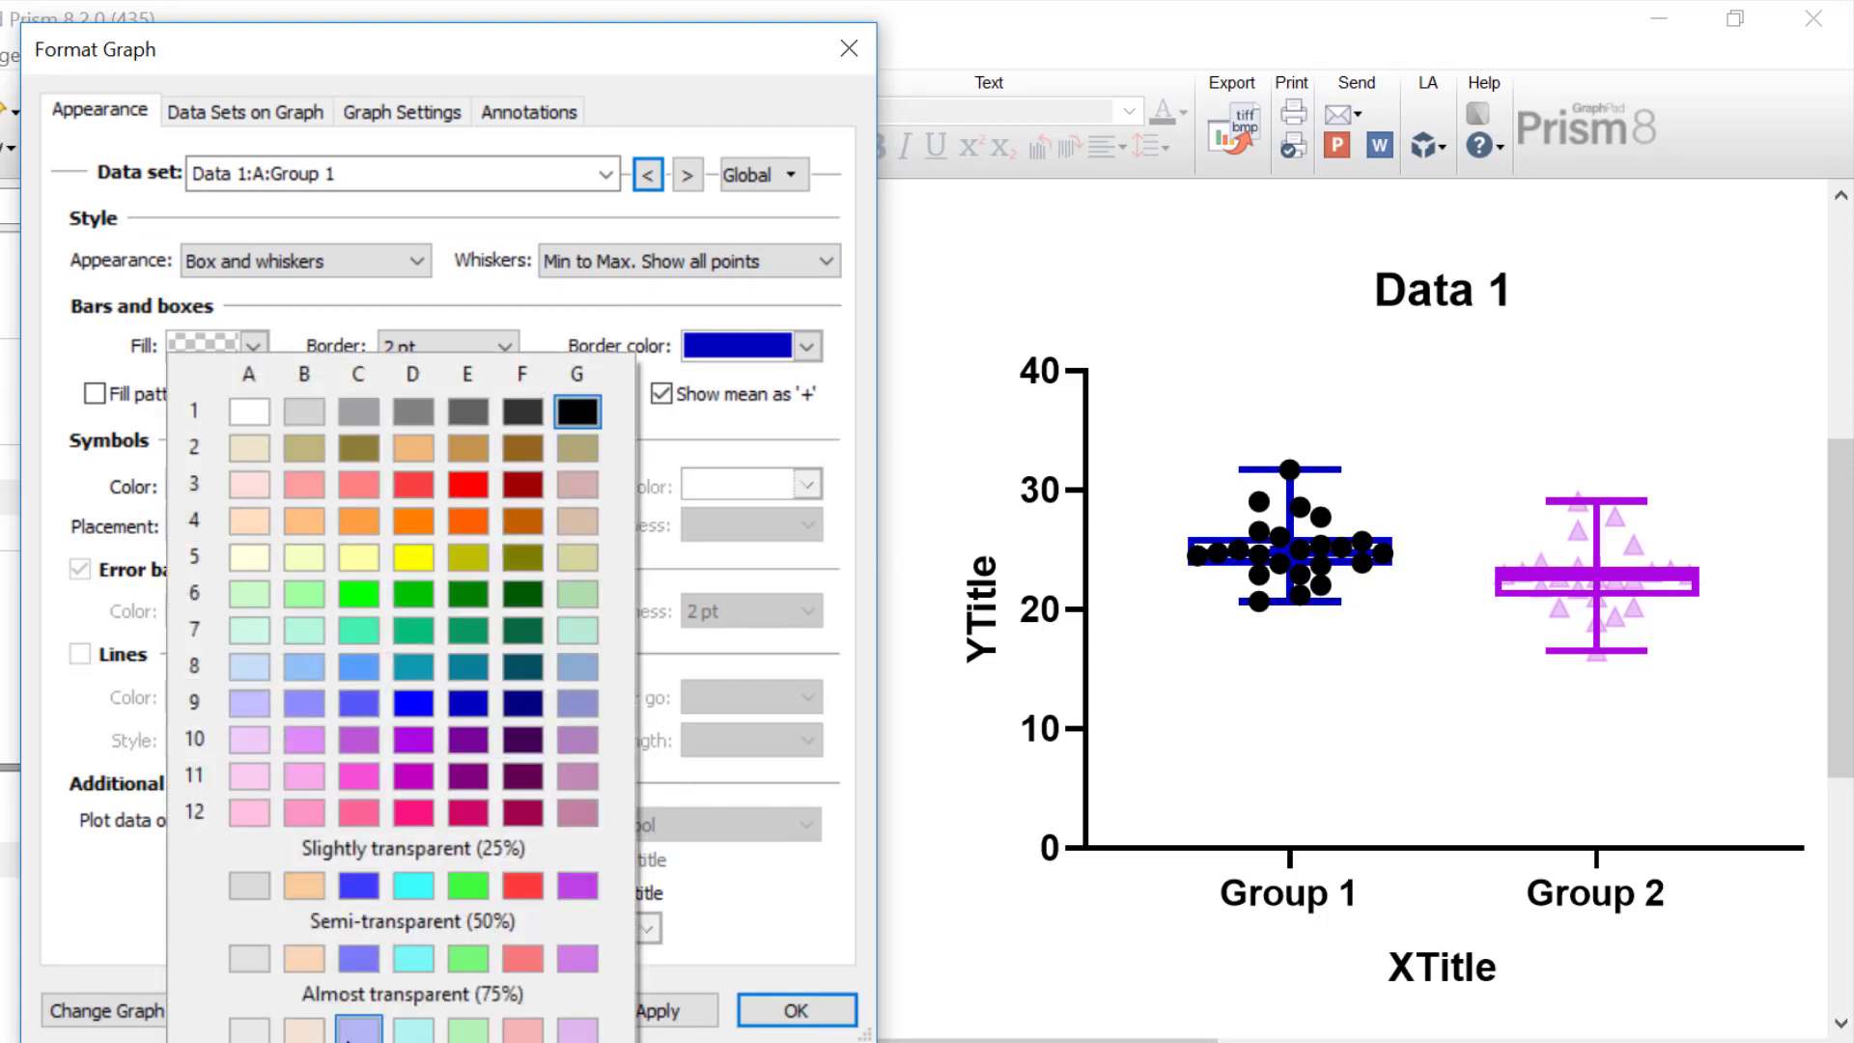
click(354, 1034)
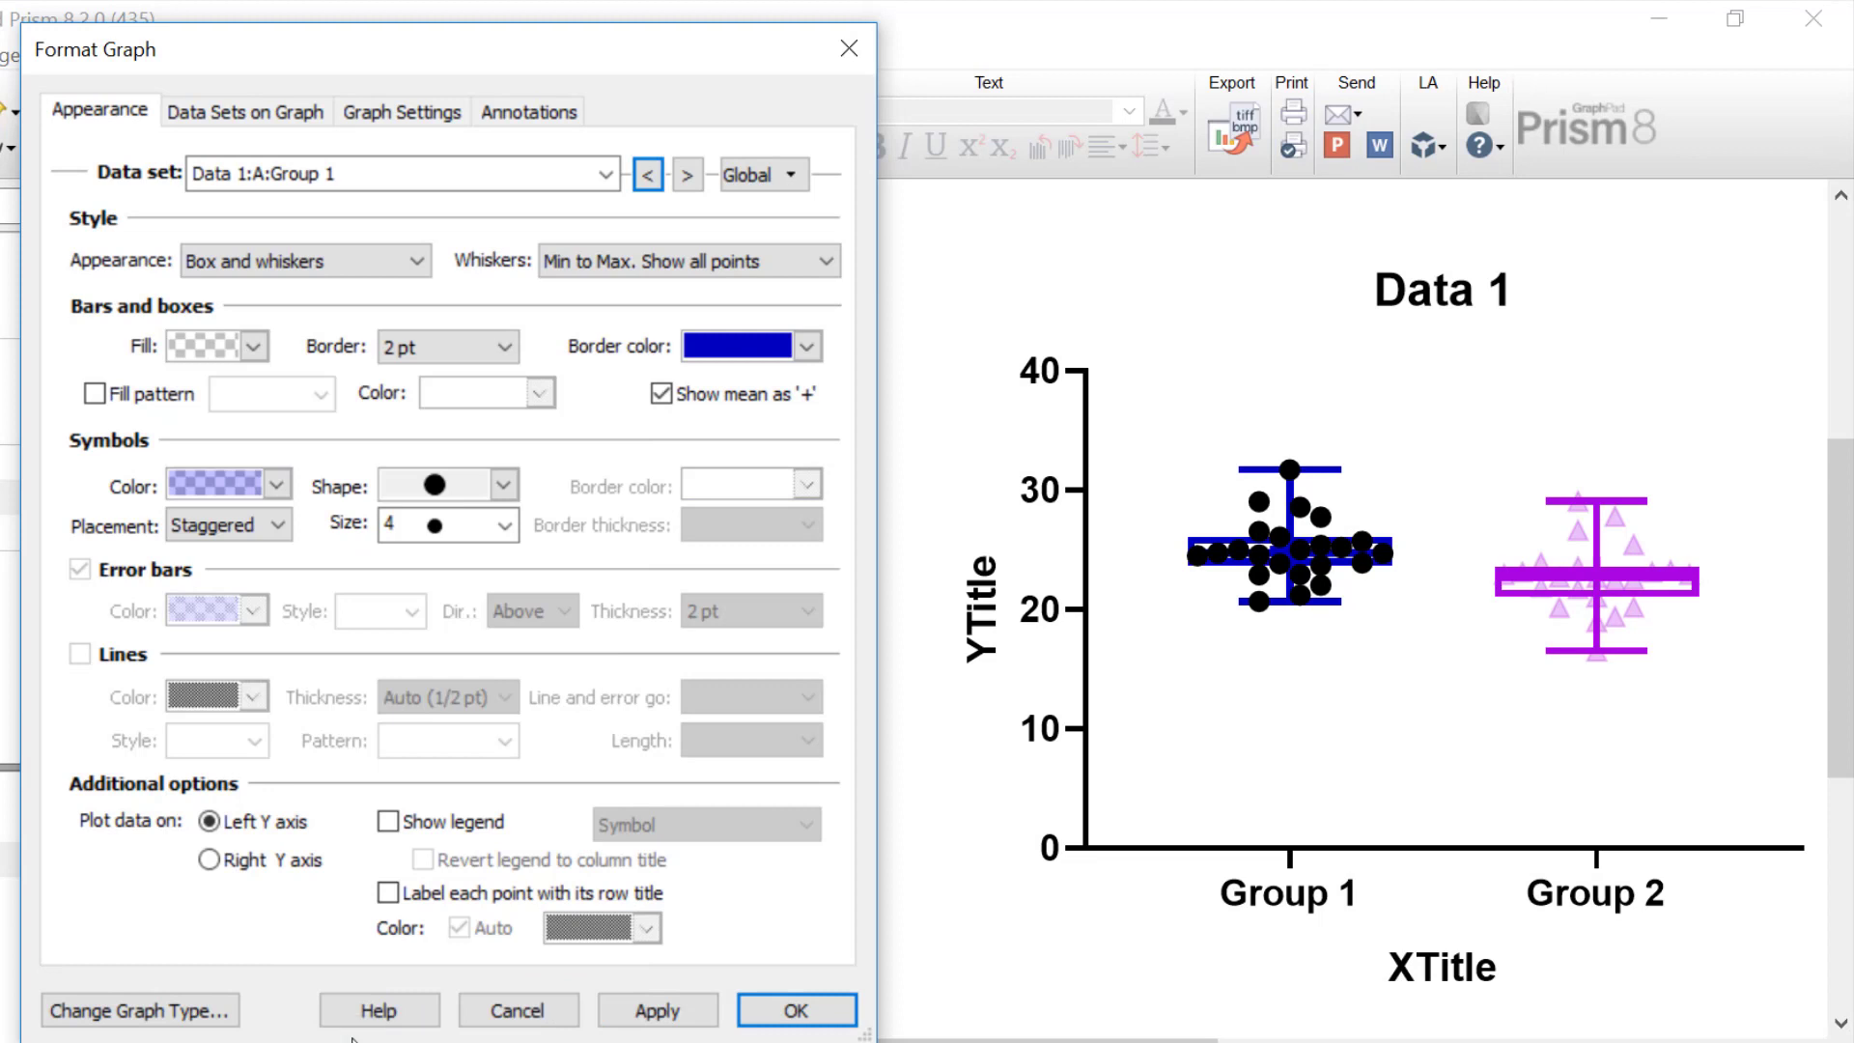
click(637, 1021)
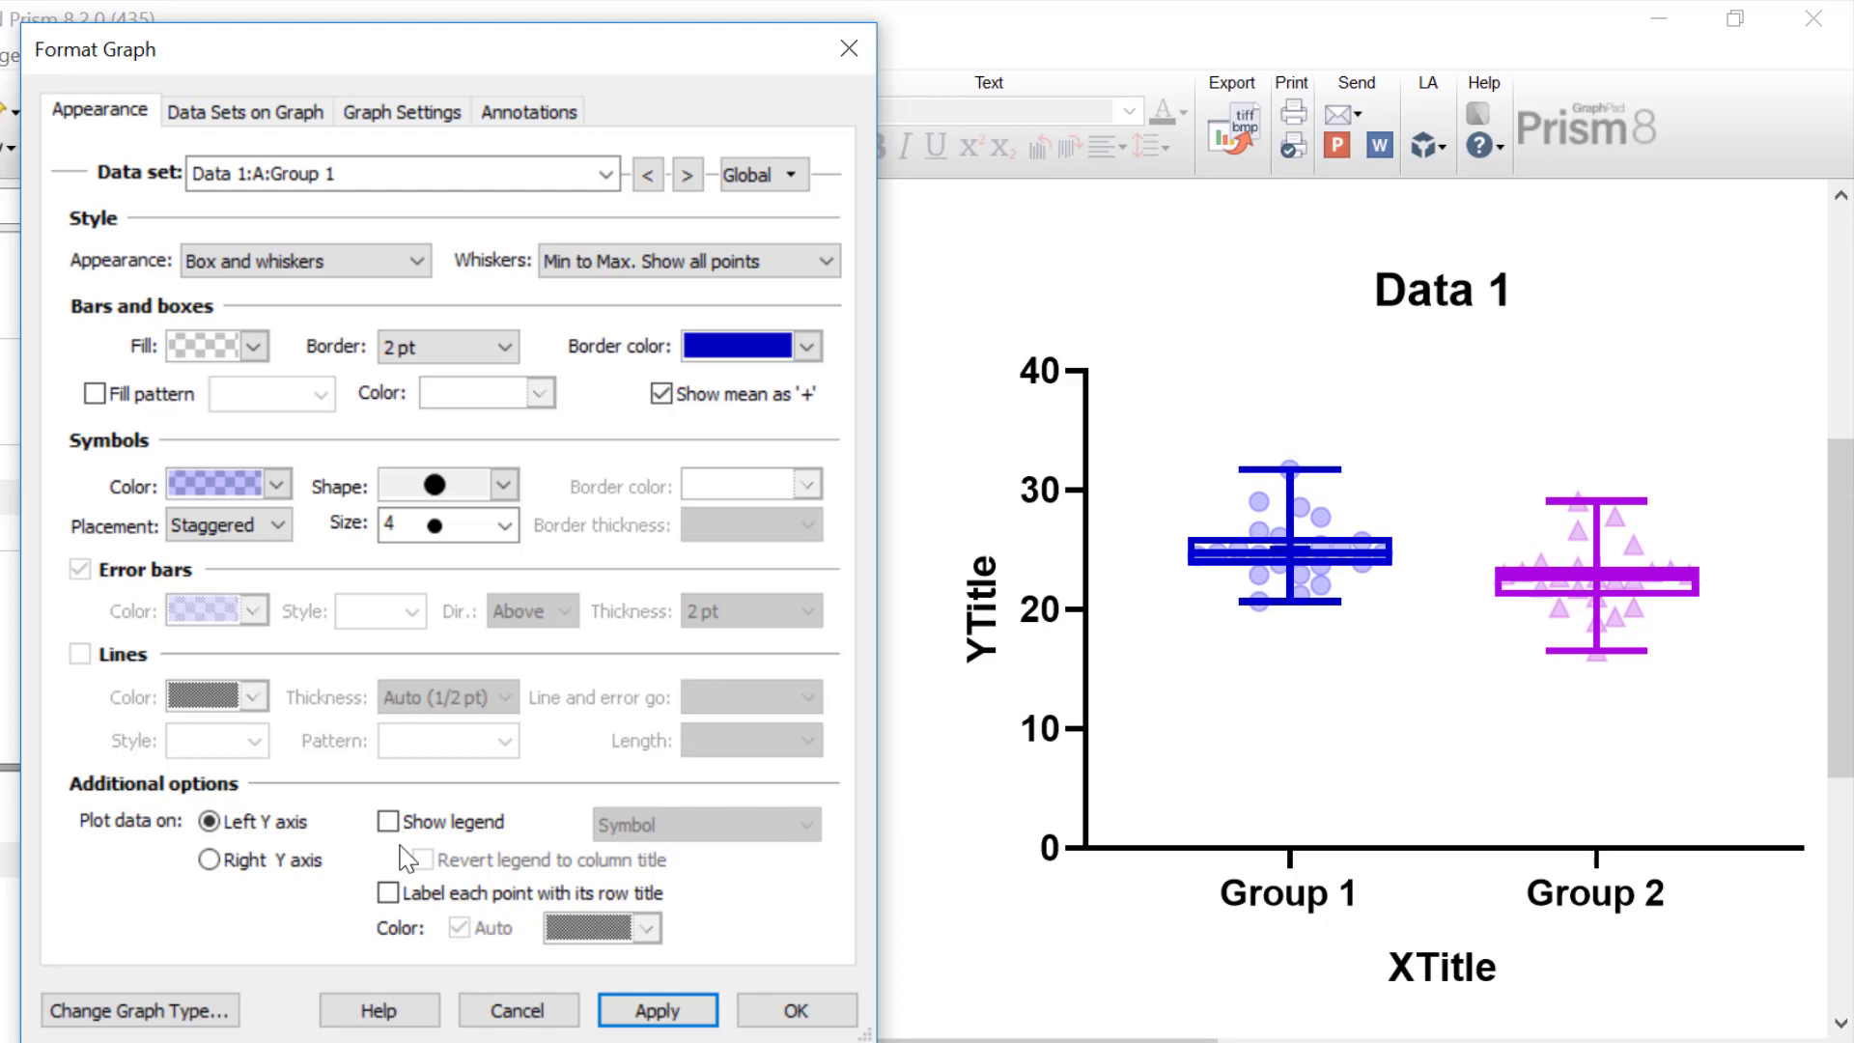
click(796, 1010)
Step: Set the left Y axis to a manual range of 15 to 35
scroll(941, 608, right, 5)
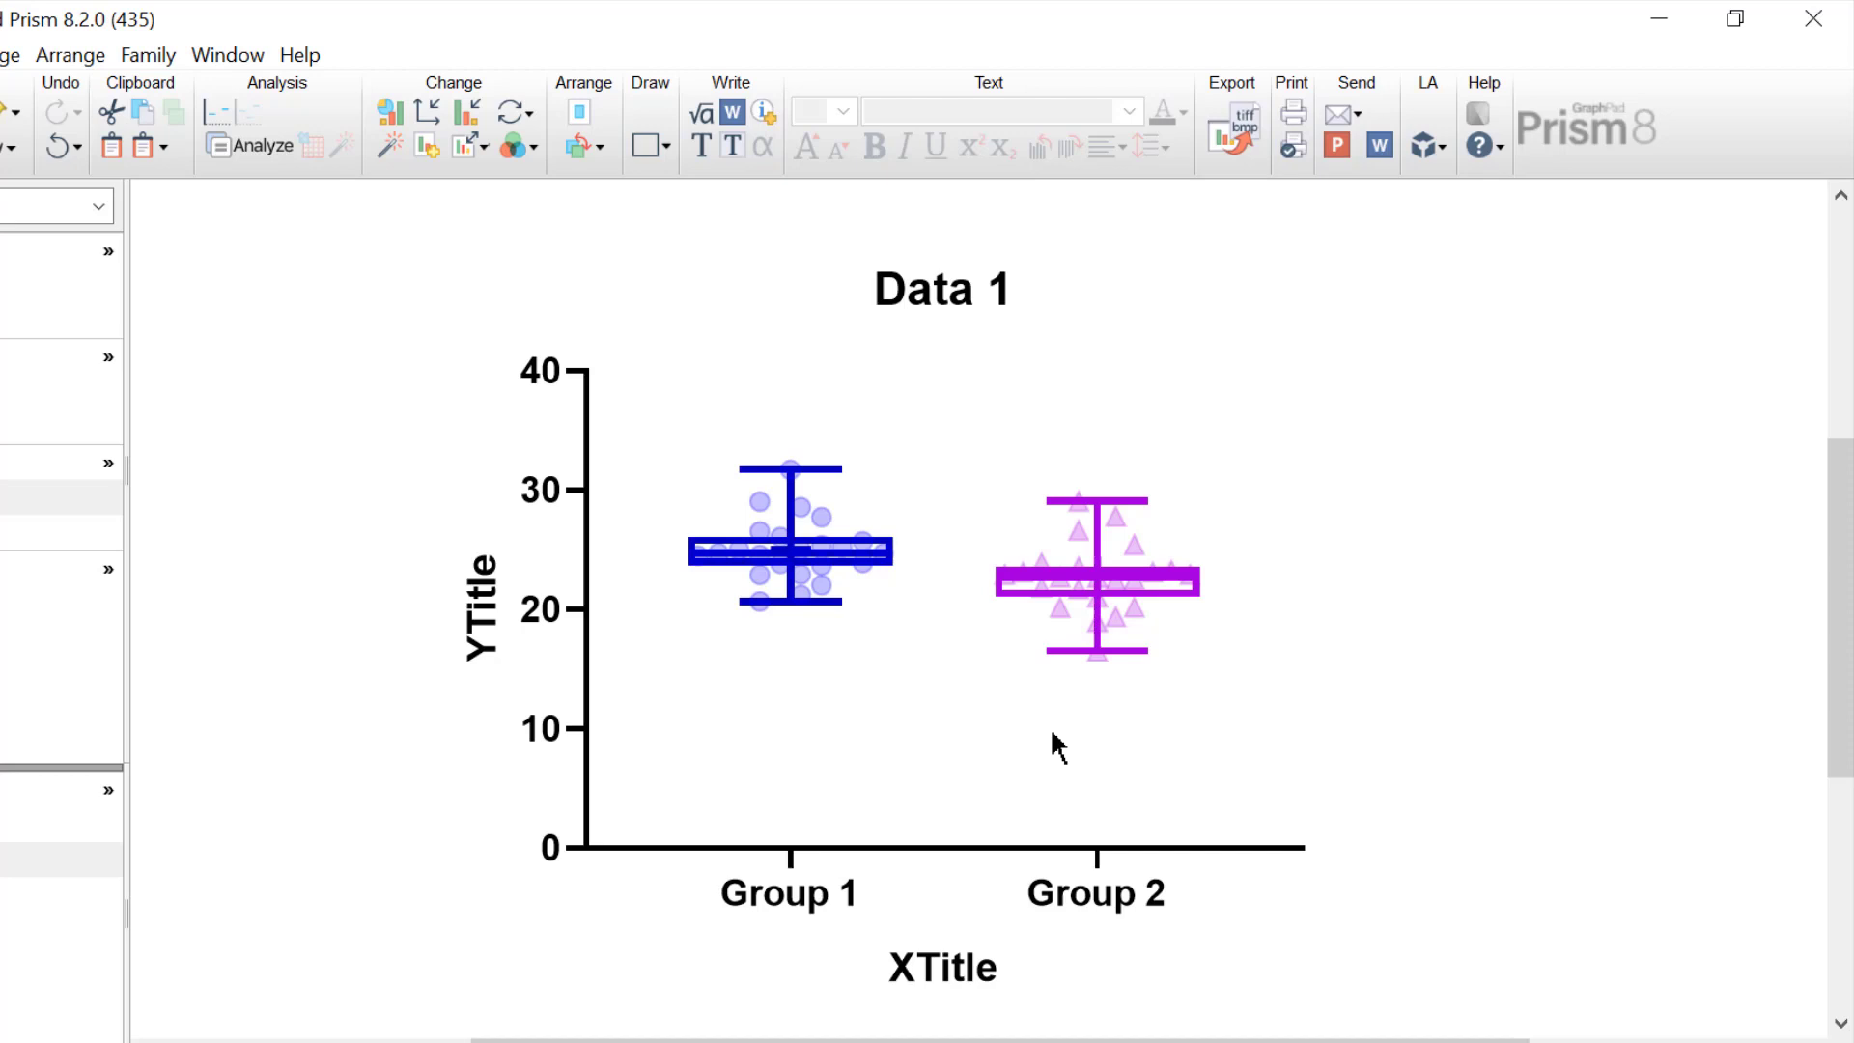
scroll(1054, 734, left, 5)
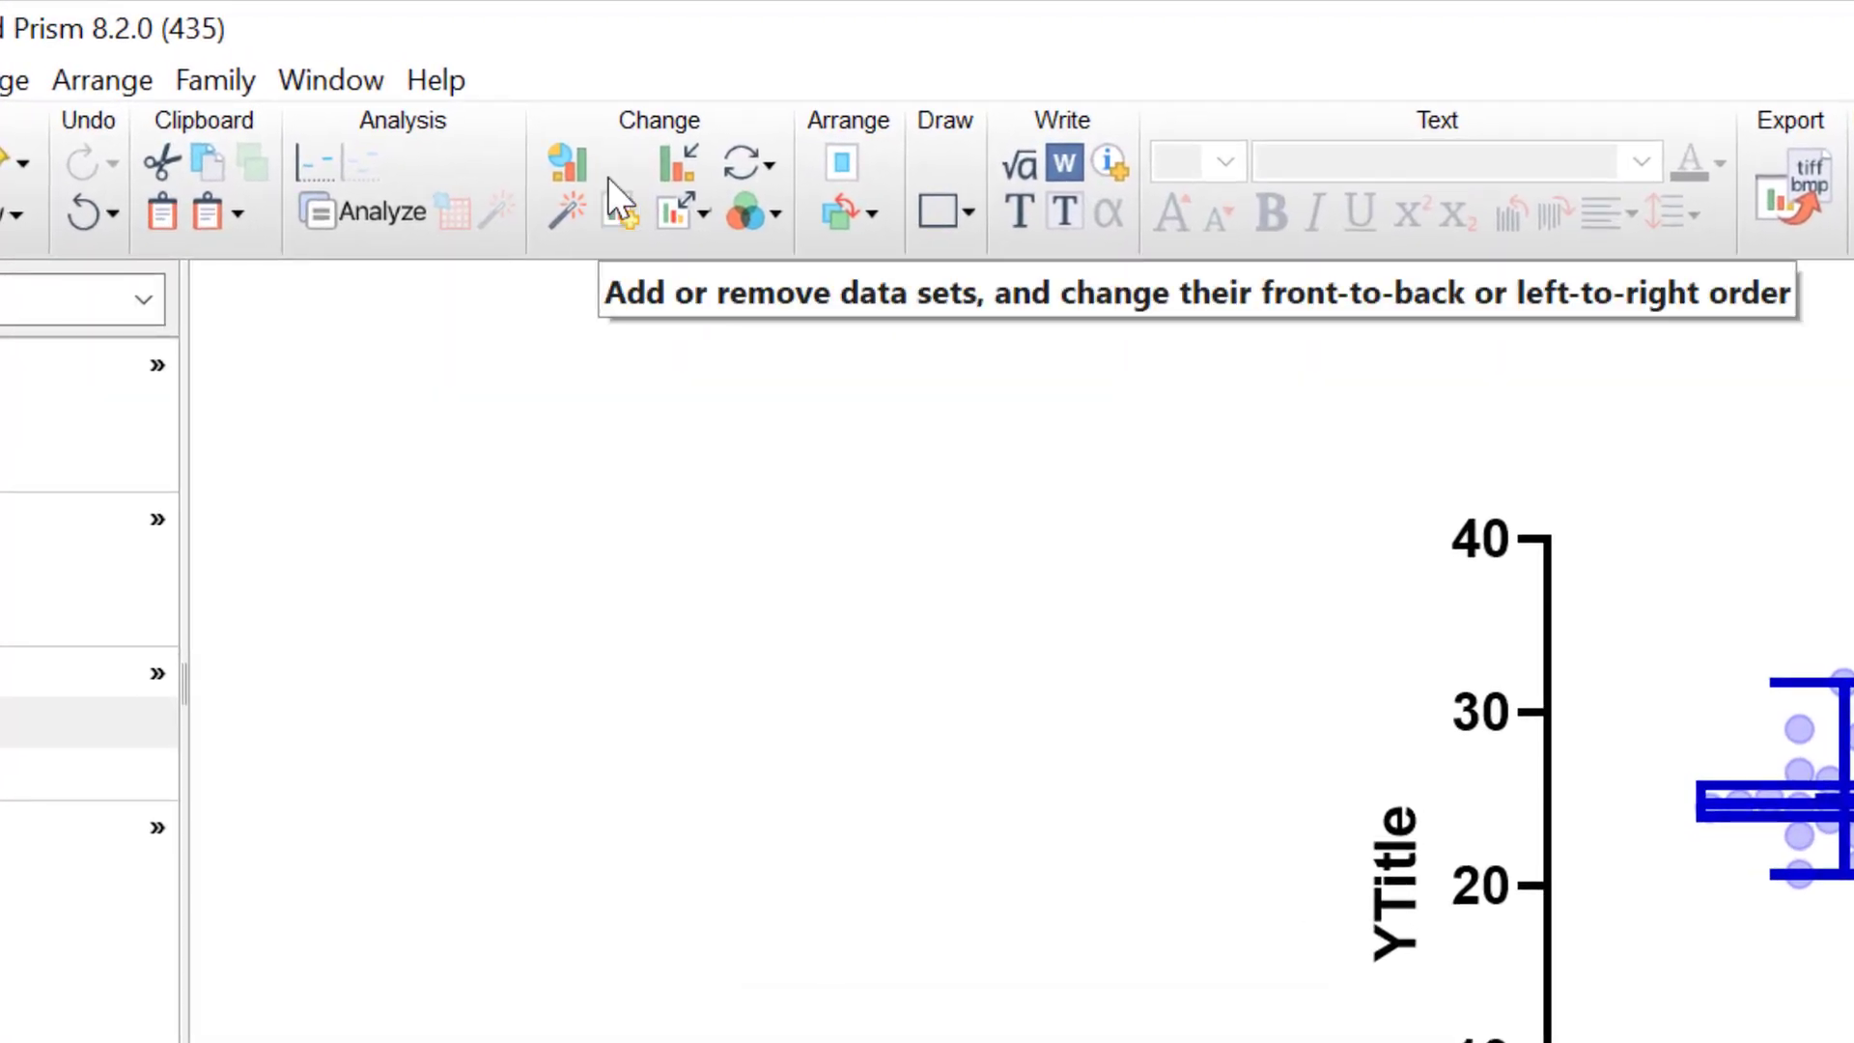
click(620, 164)
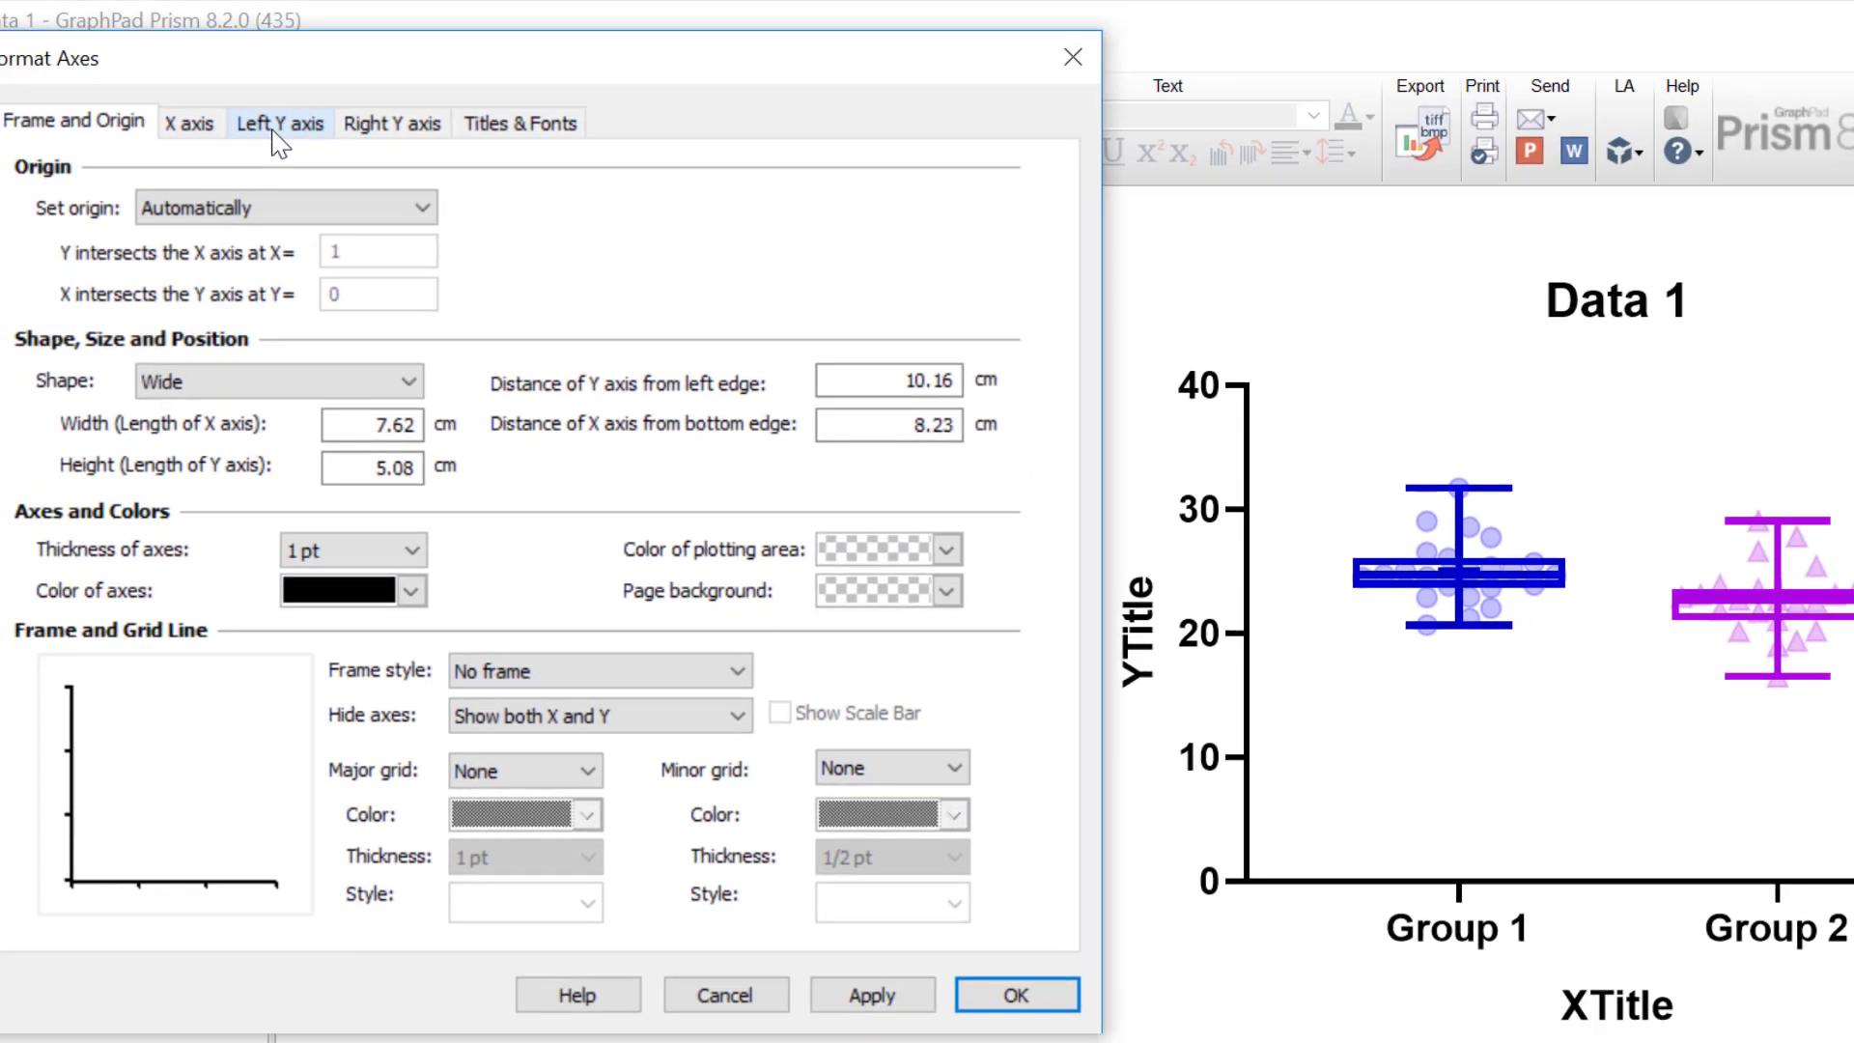
click(202, 183)
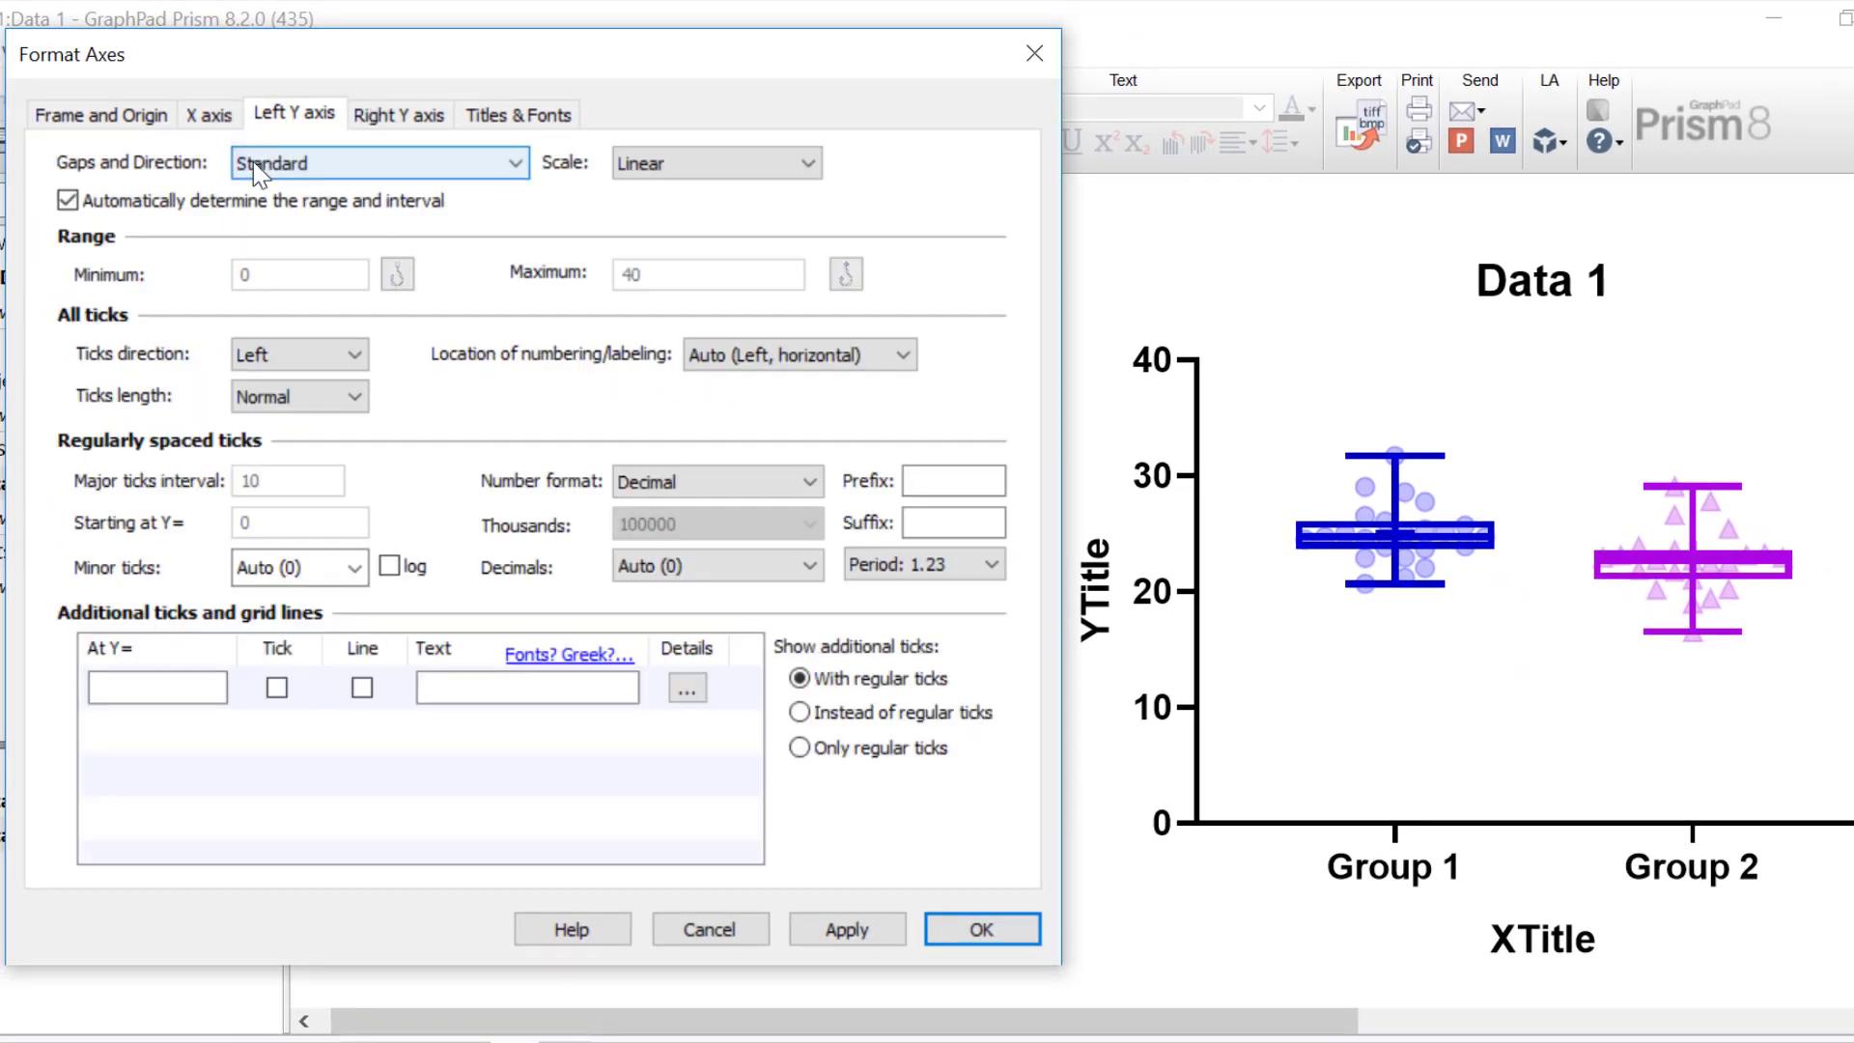
click(365, 211)
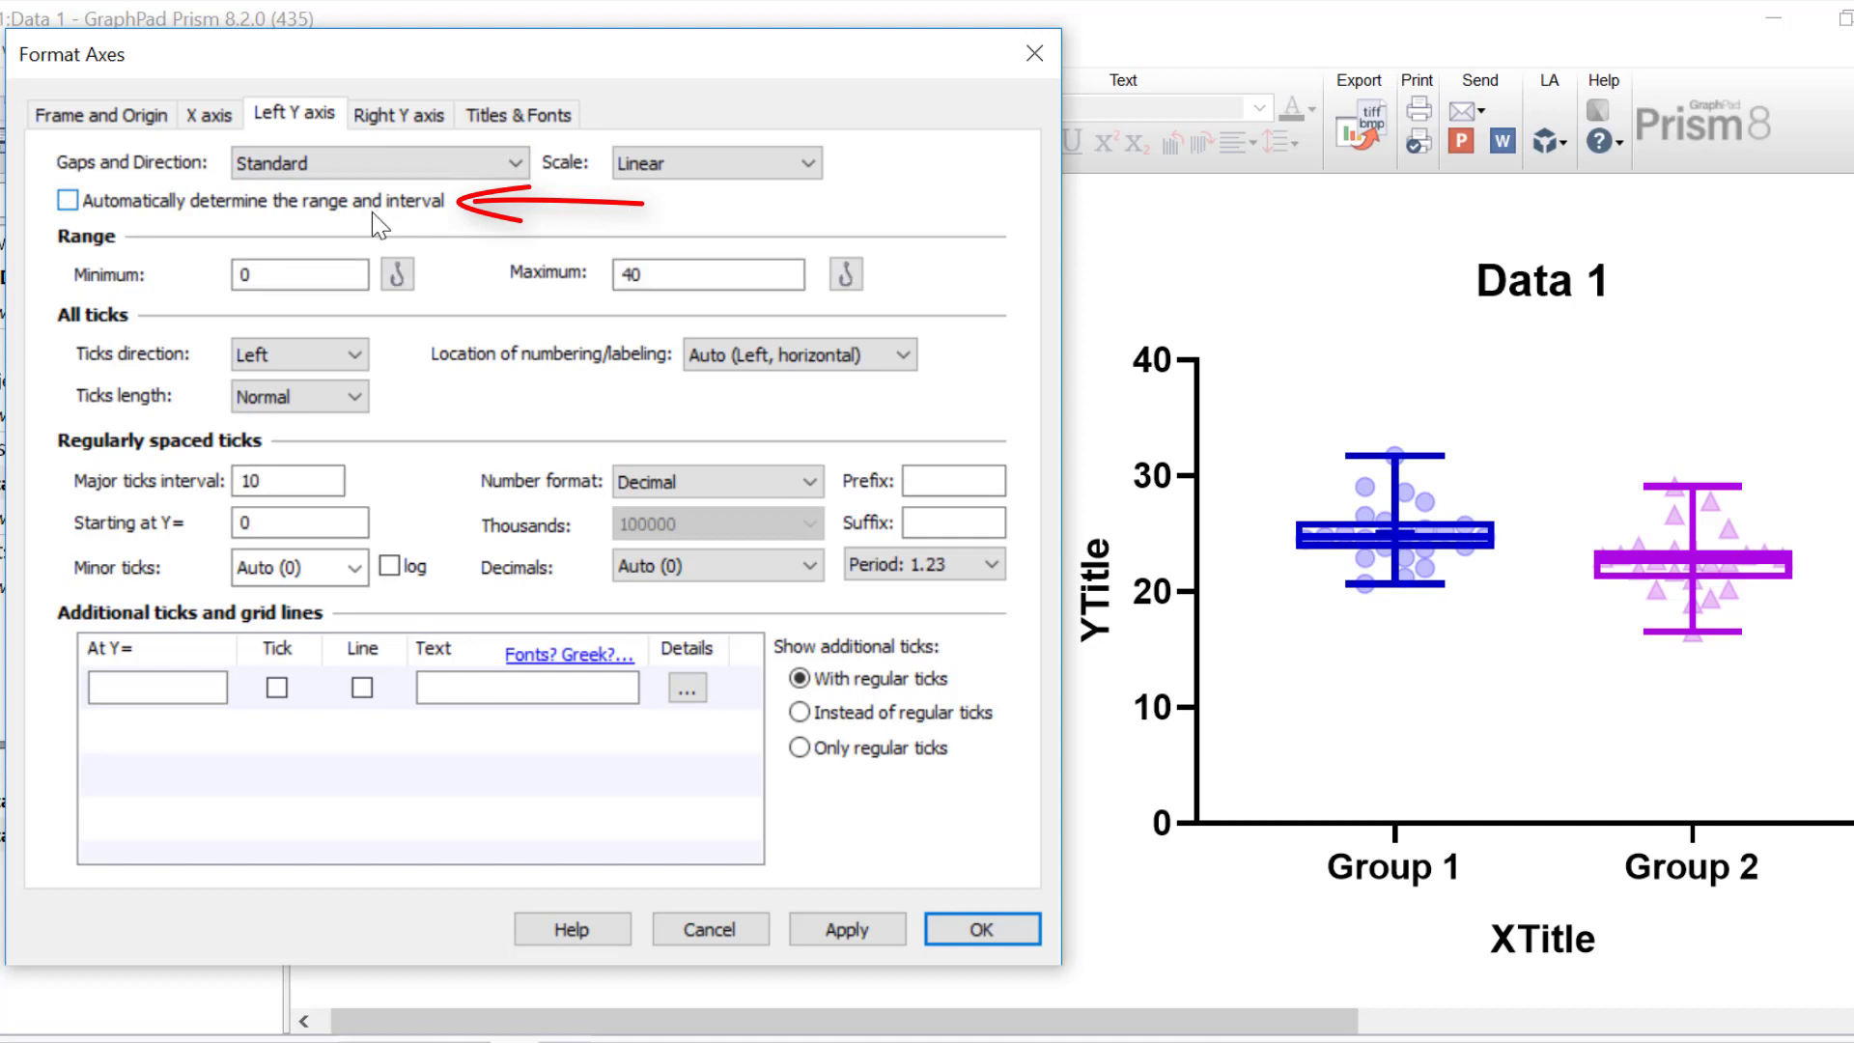
click(317, 264)
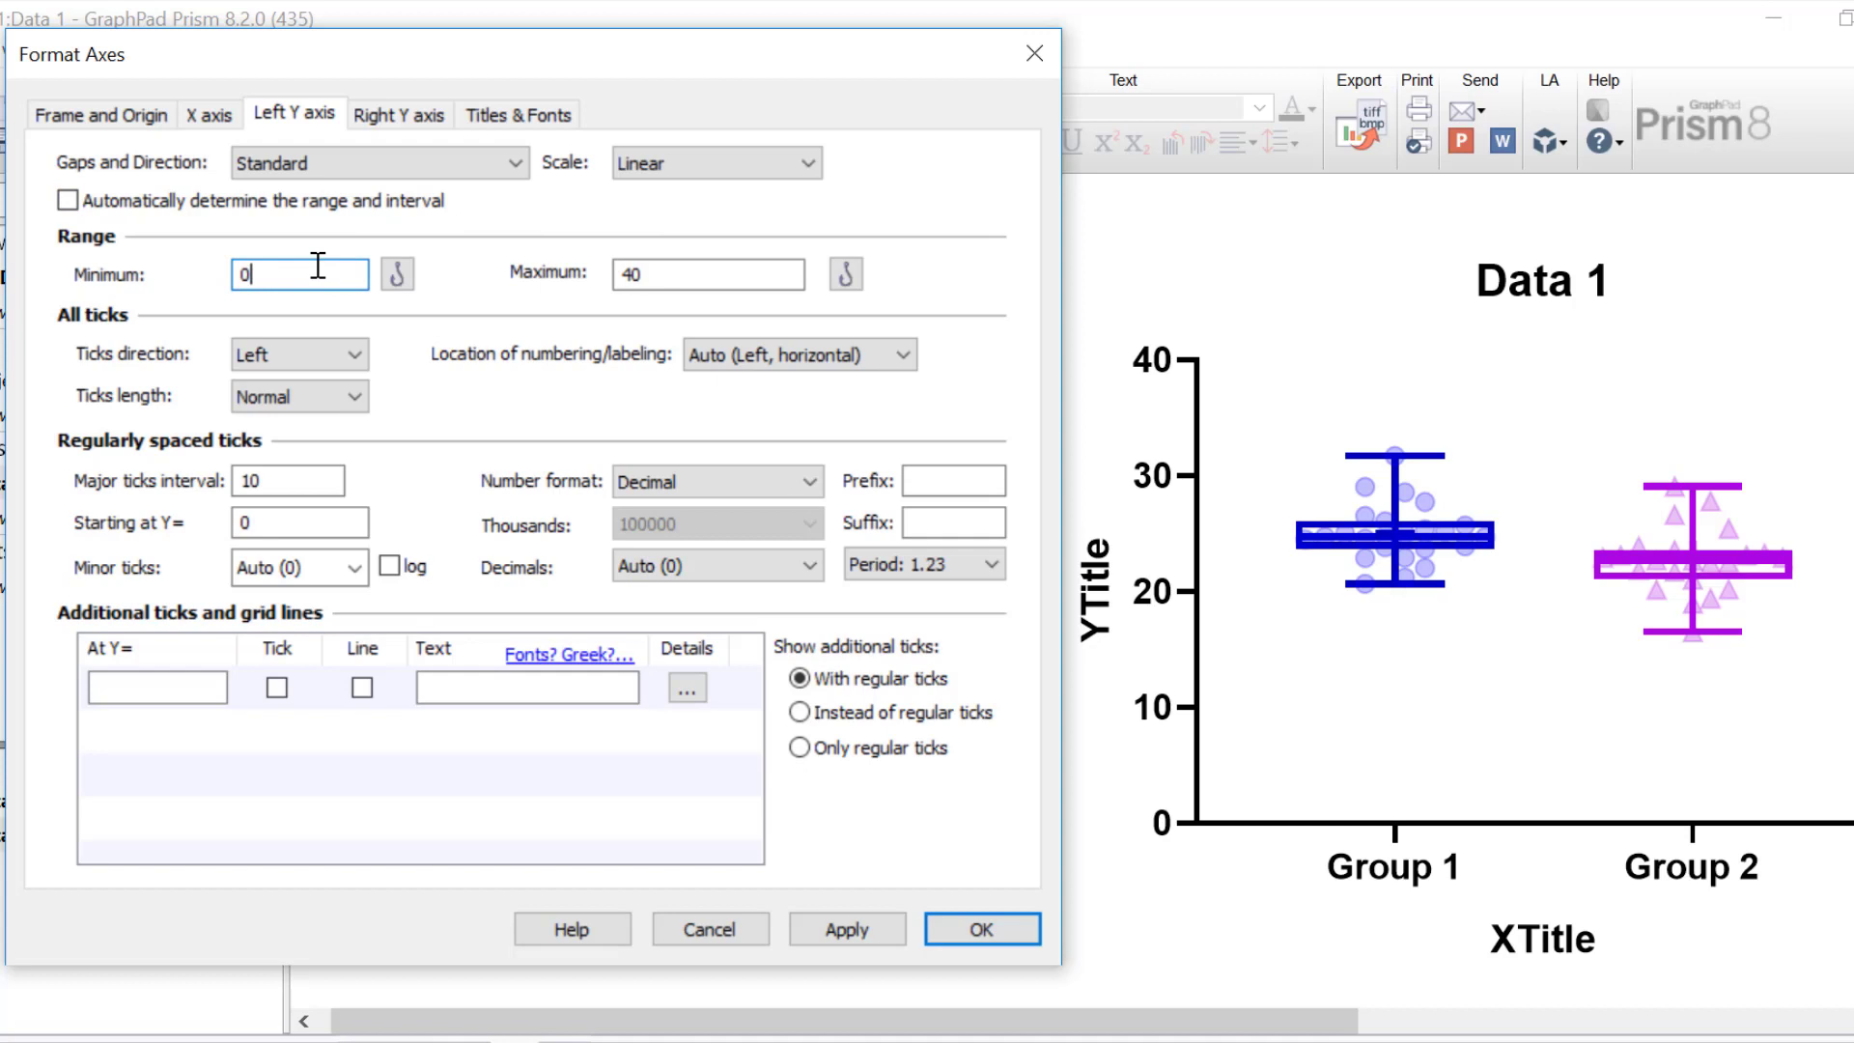
key(BackSpace)
text(15)
key(Tab)
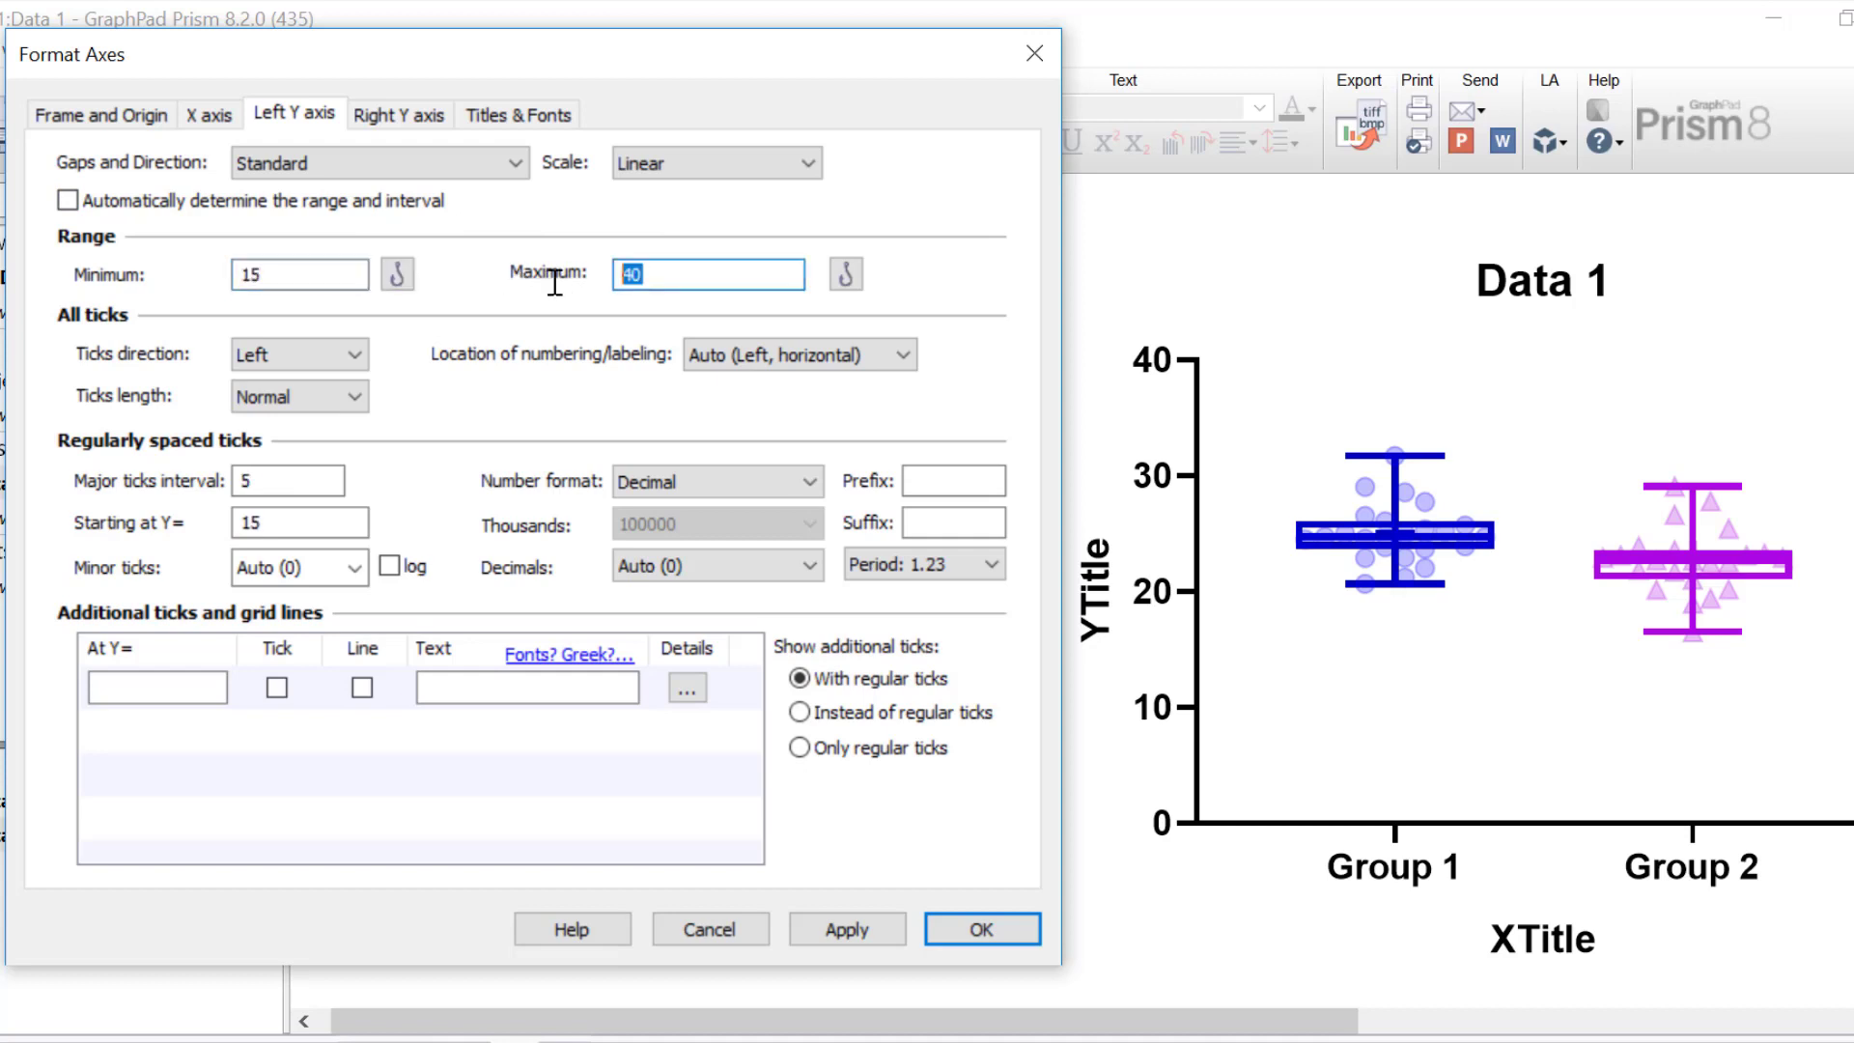
text(35)
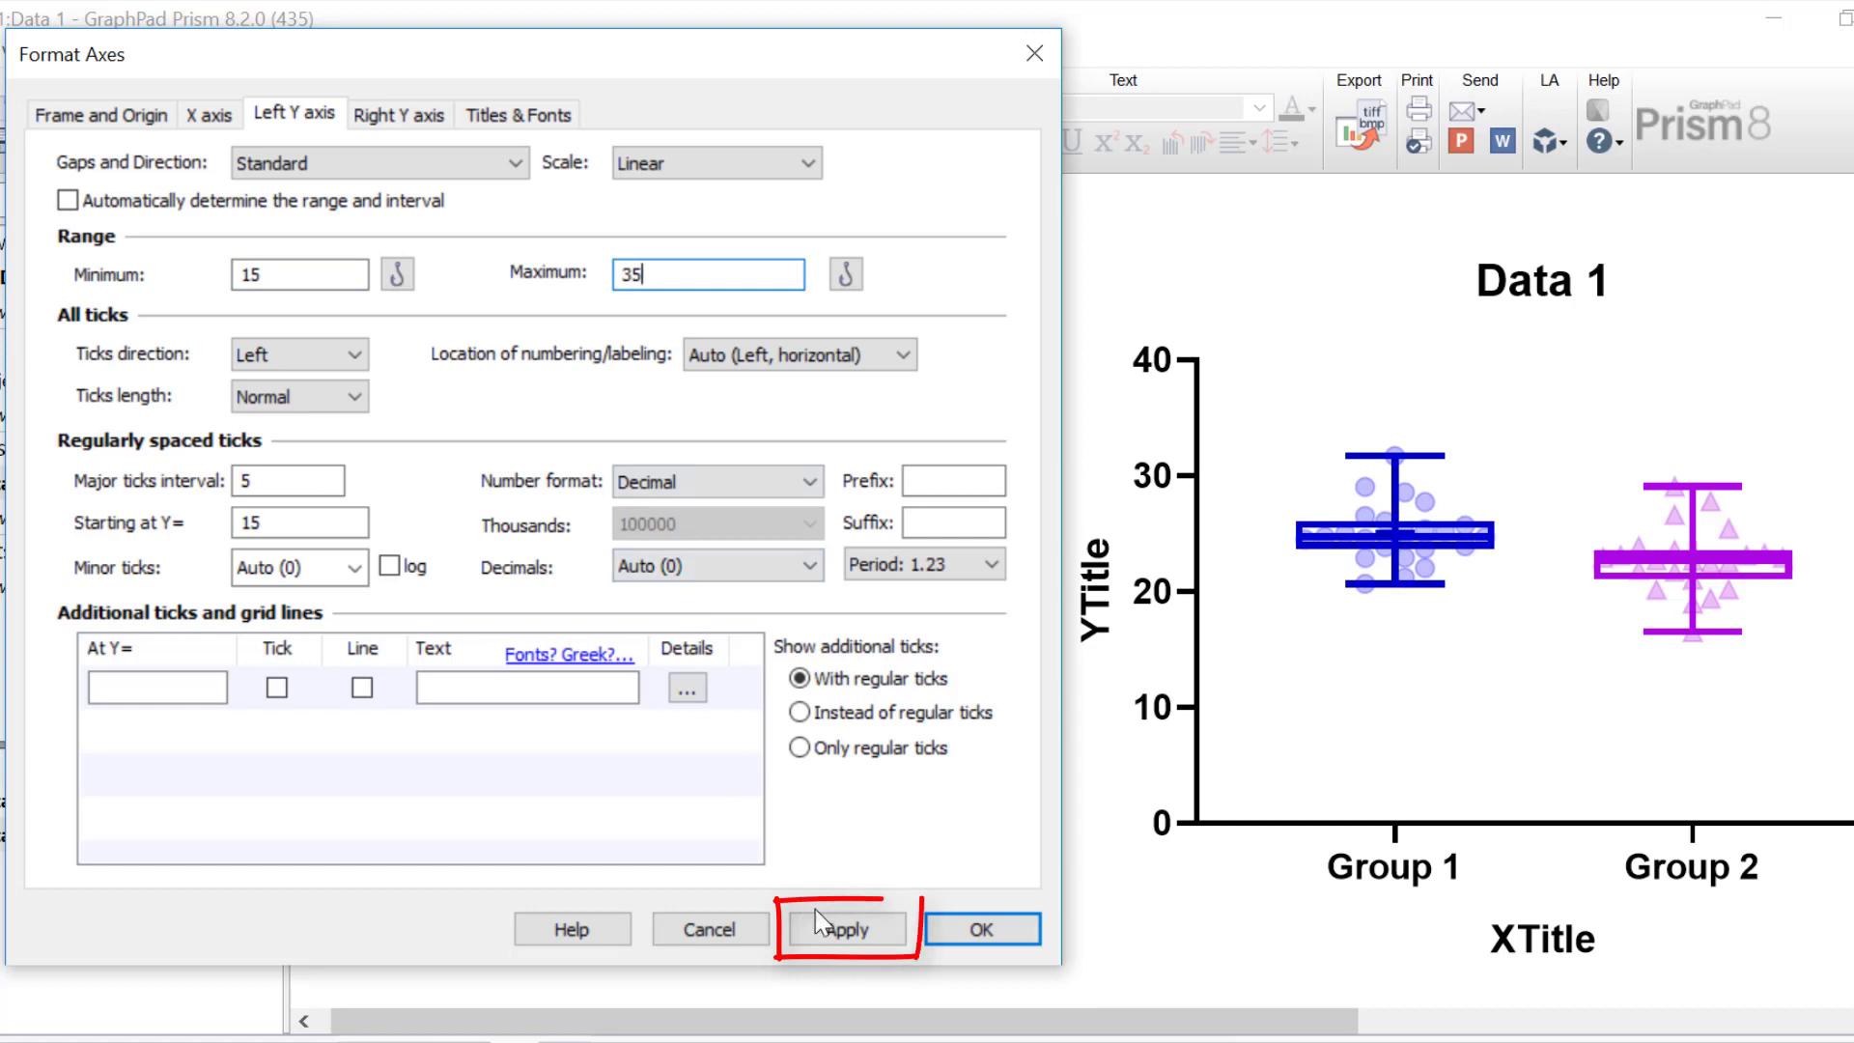
click(825, 917)
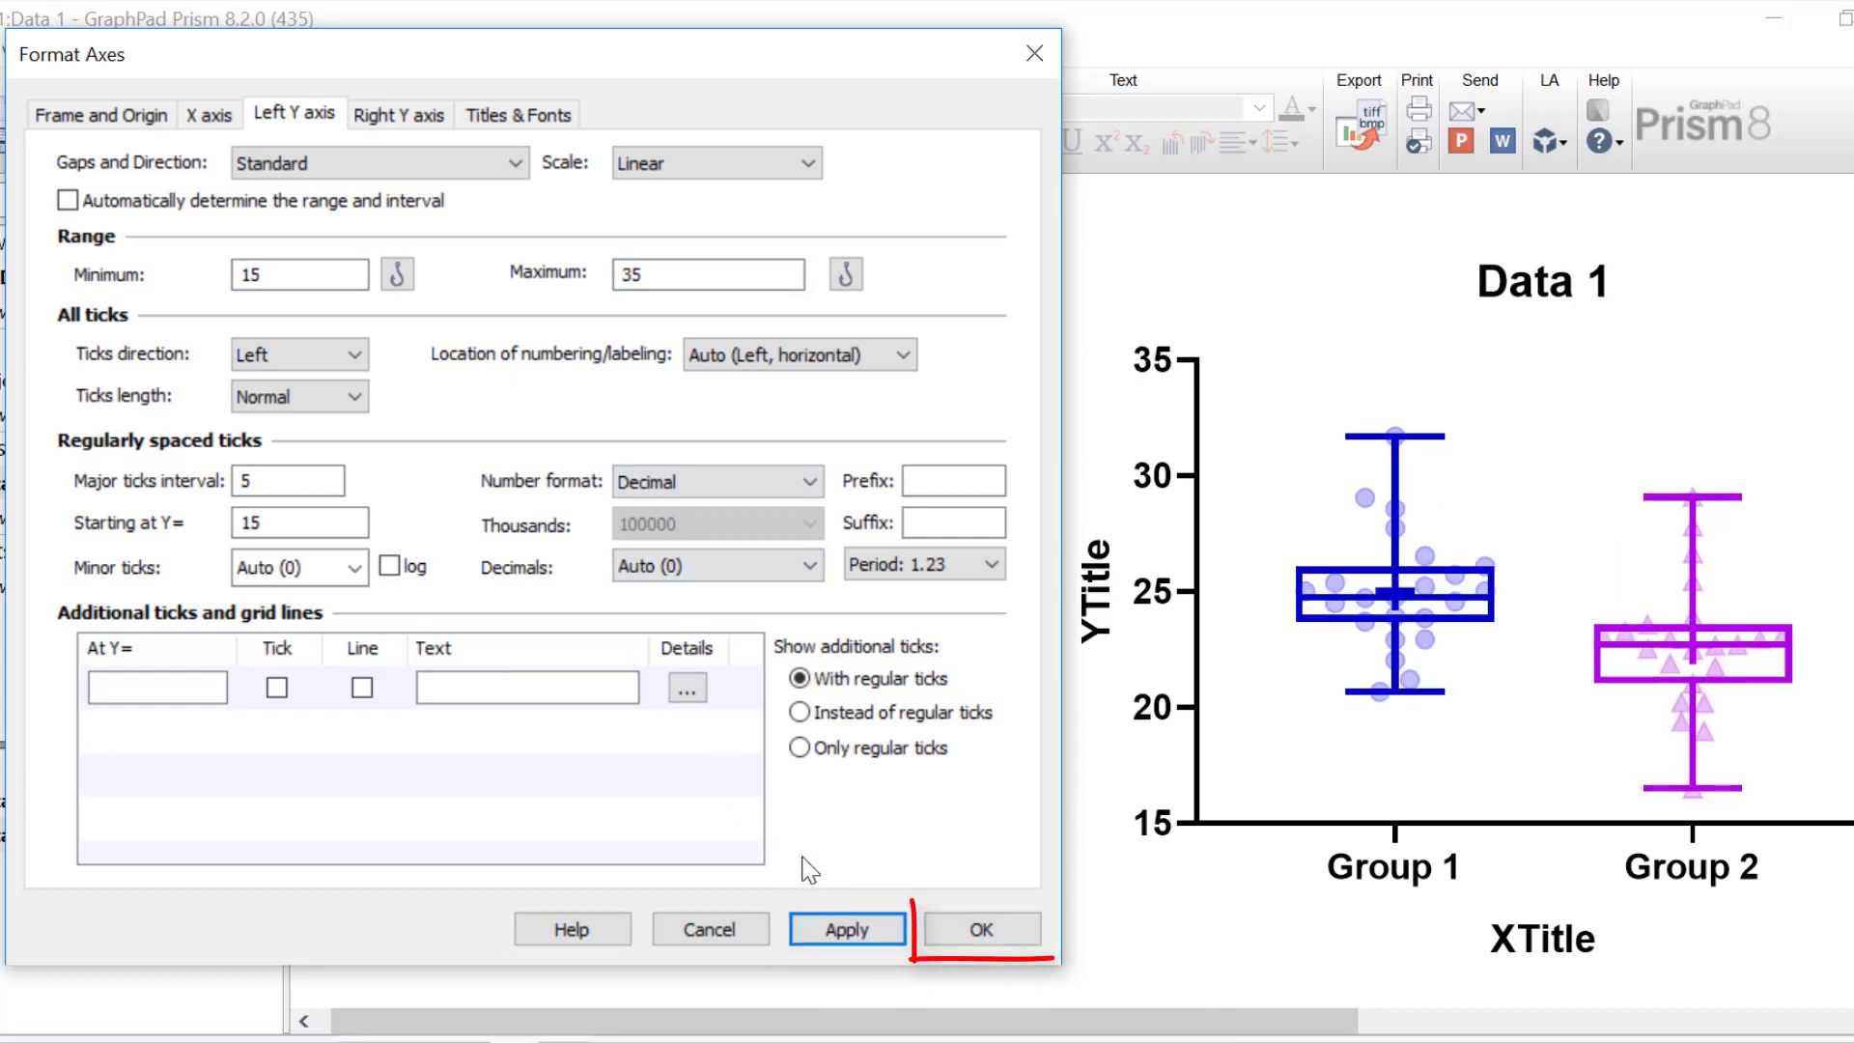
click(956, 926)
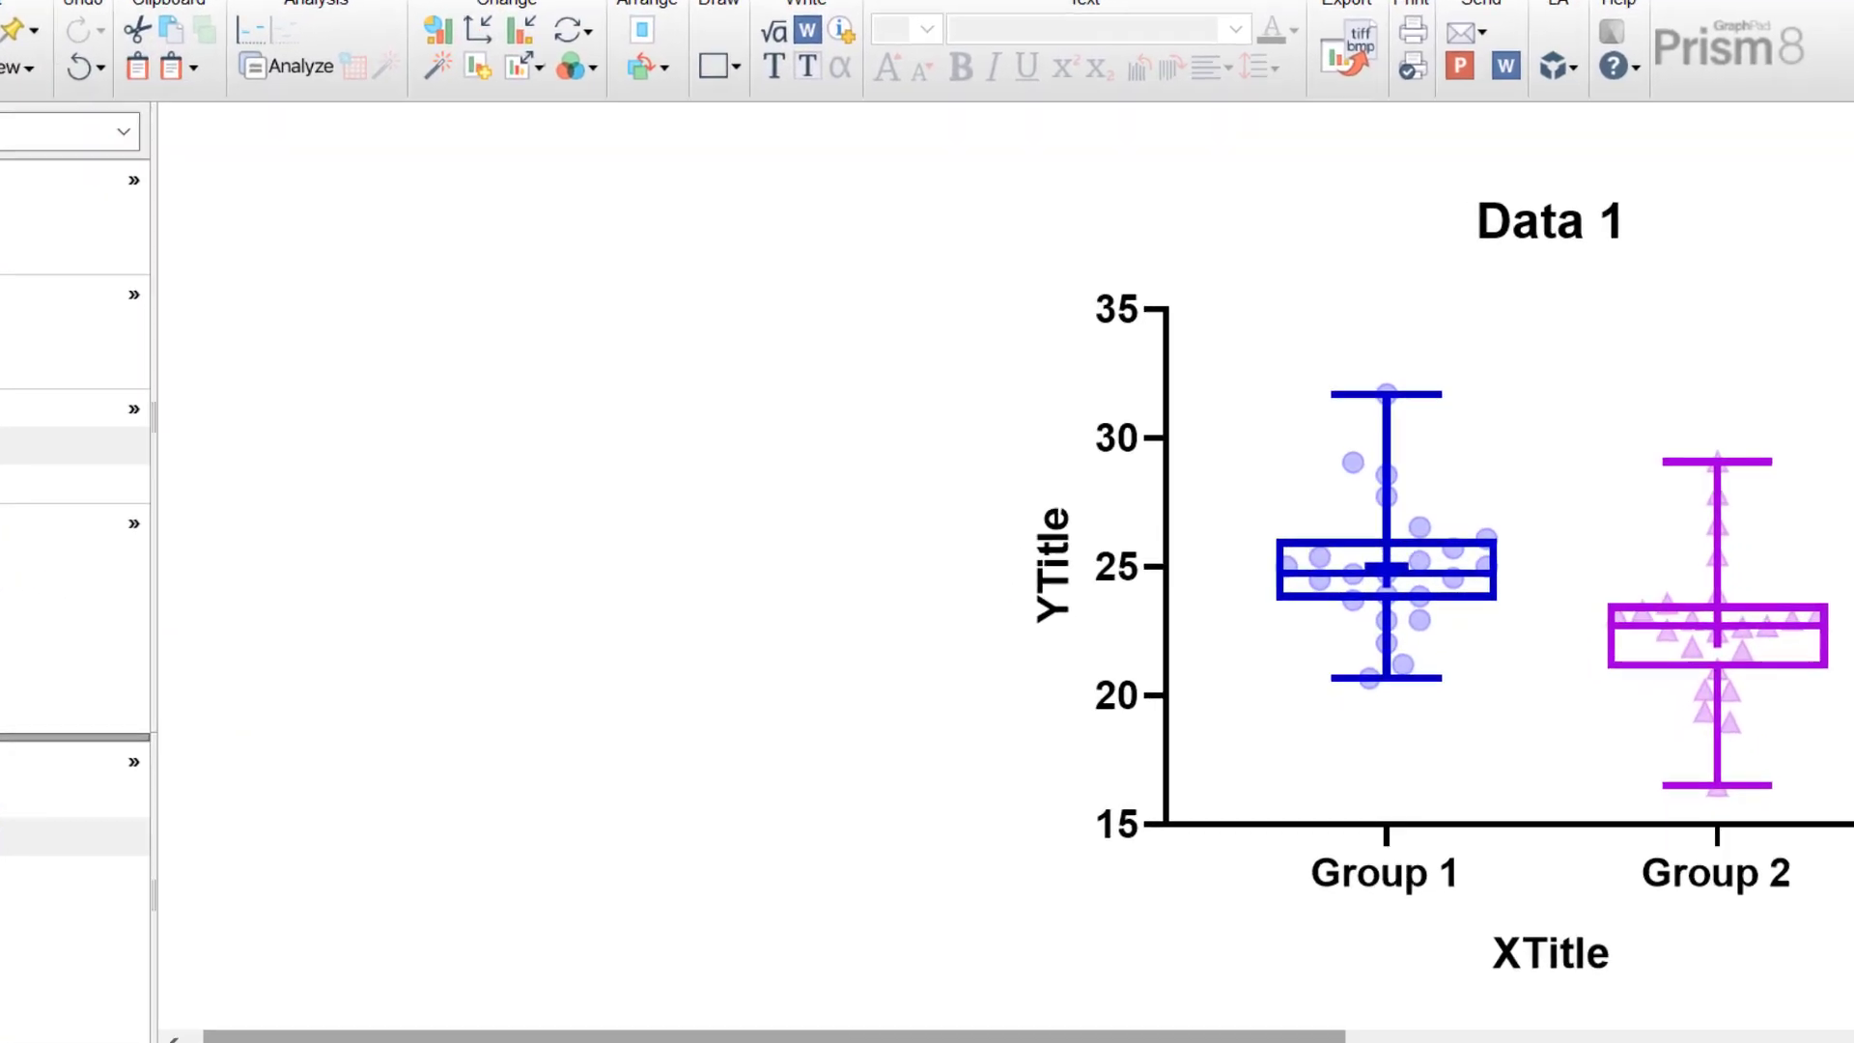